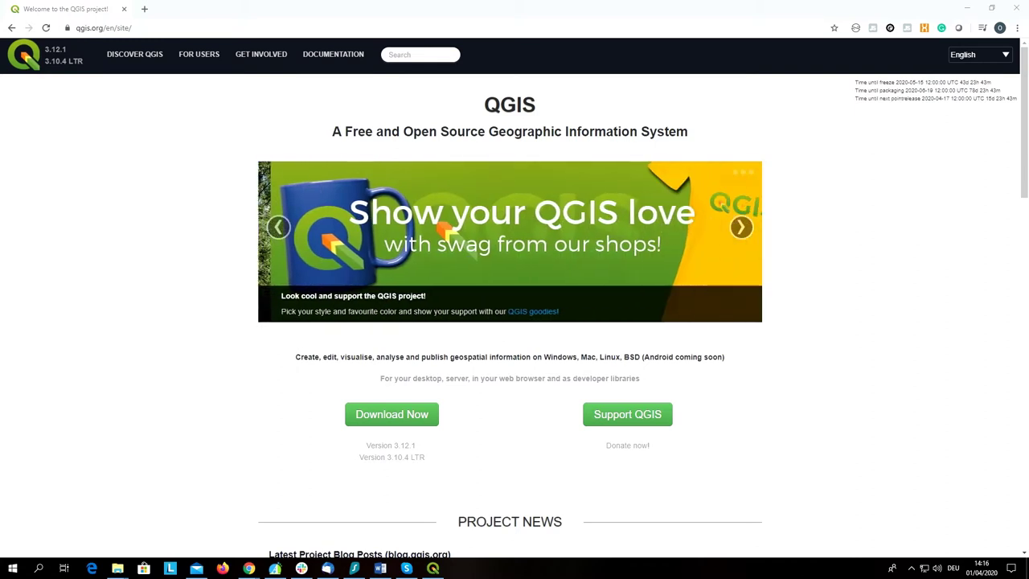
Browse the site language list but keep the QGIS website in English.
left_click(979, 54)
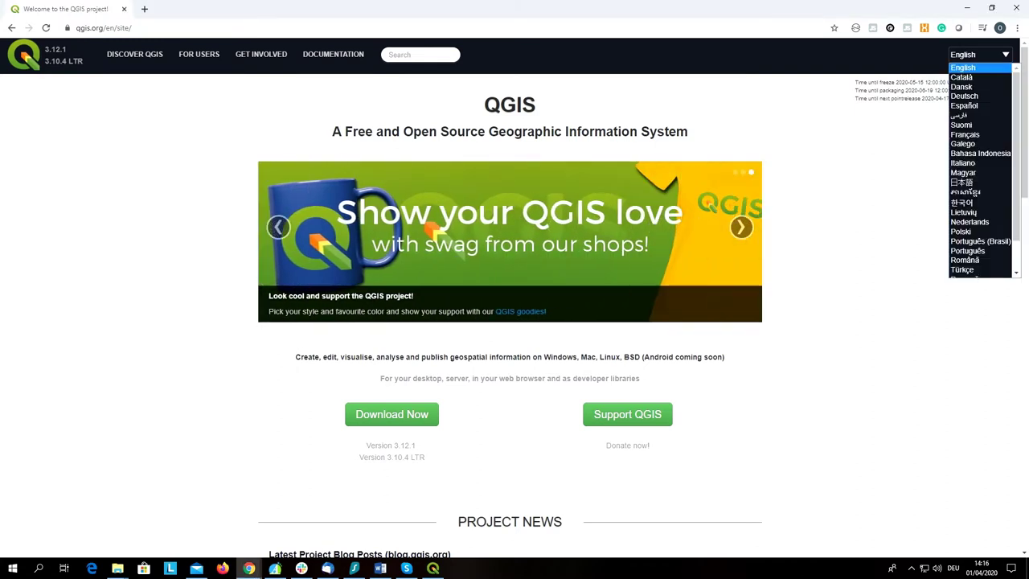
key("Down")
key("Down")
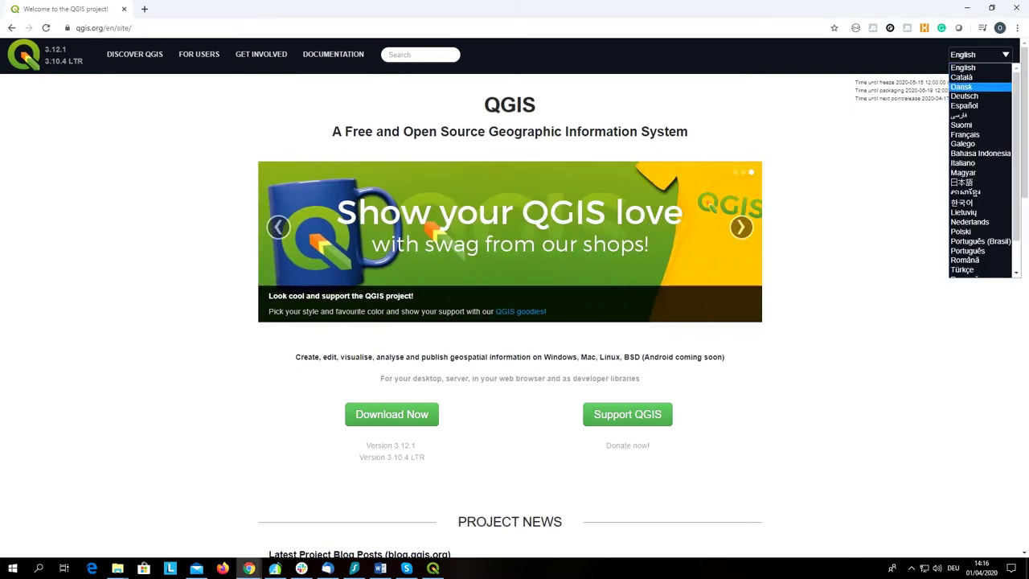
key("Down")
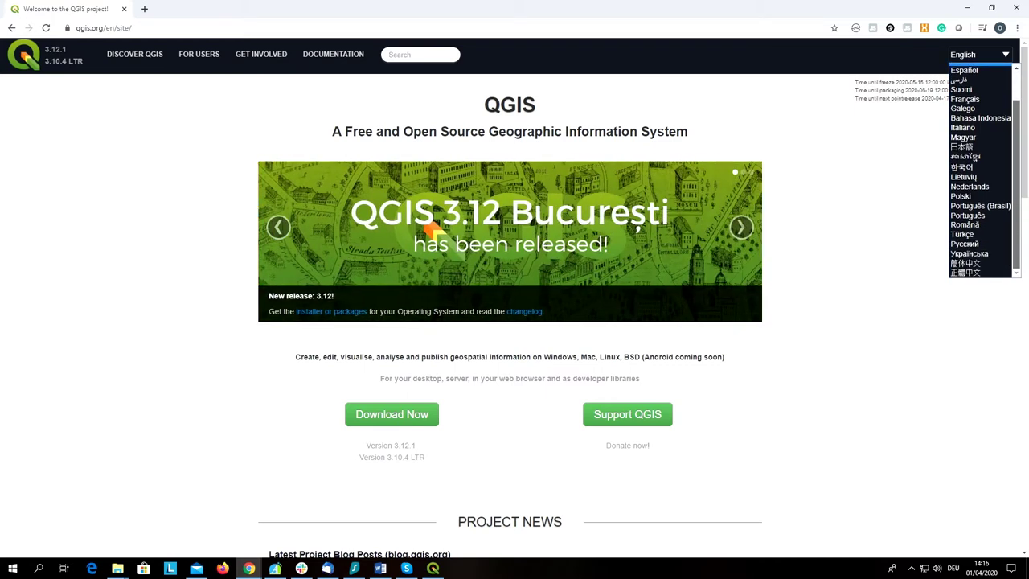
key("Up")
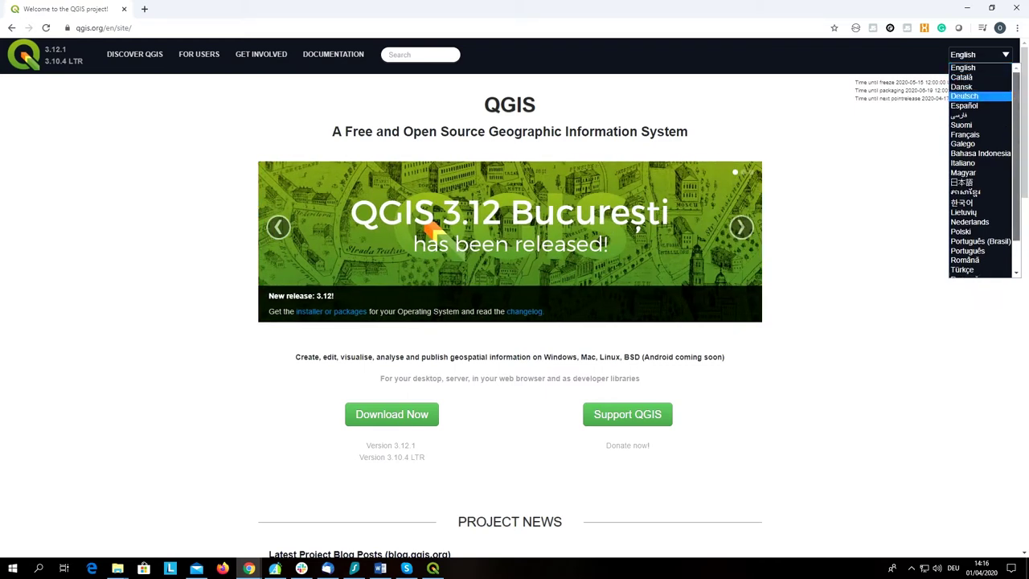
key("Up")
key("Up")
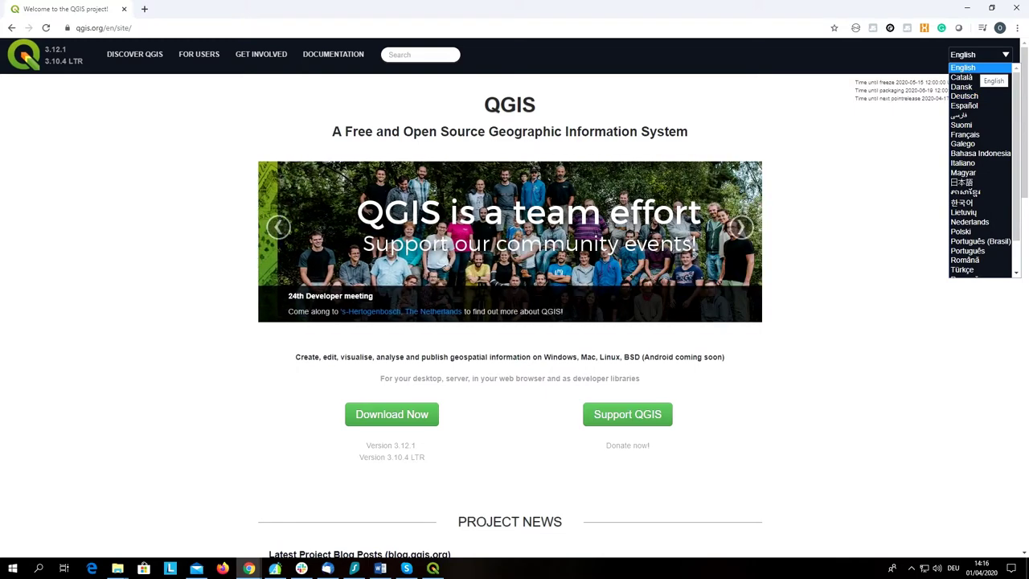
key("Return")
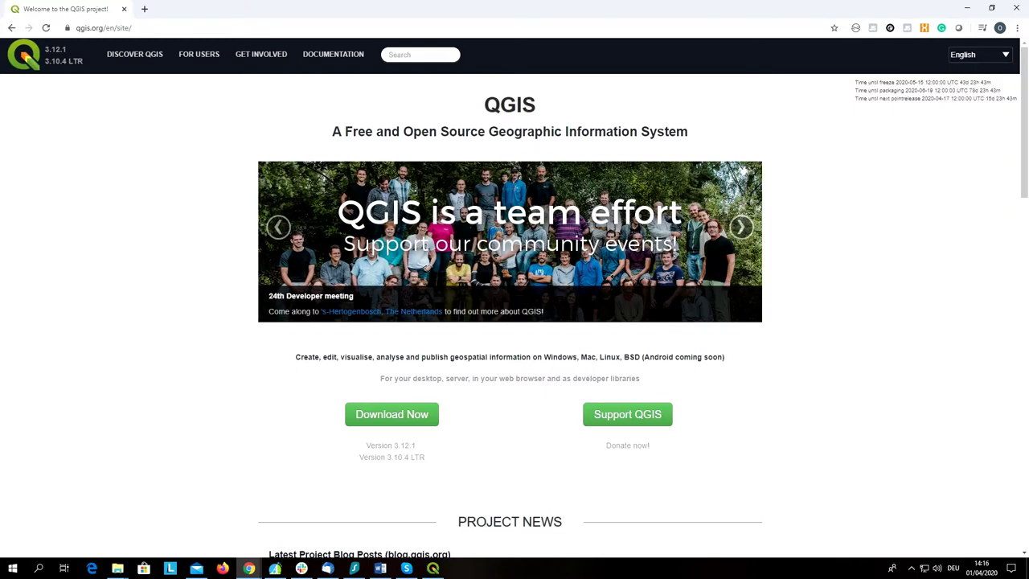
scroll(514, 322, "down", 2)
scroll(514, 322, "up", 2)
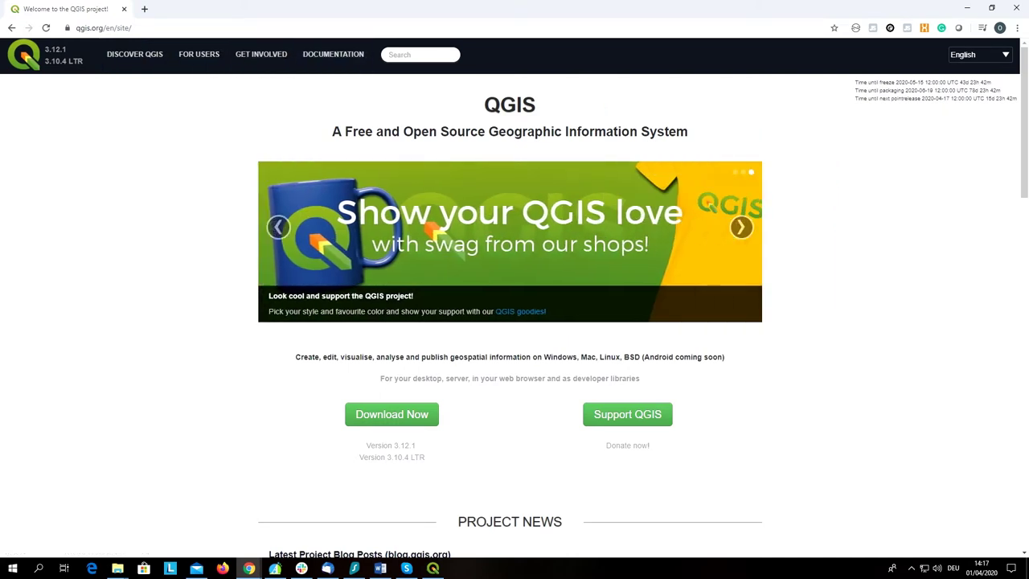
Open the Discover QGIS overview page and scroll through its content.
left_click(134, 54)
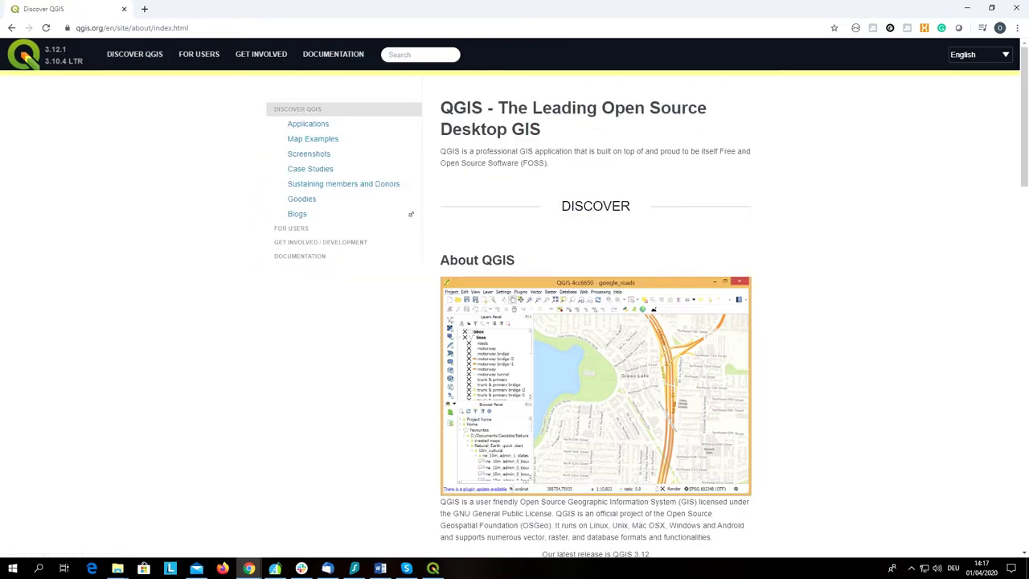
scroll(594, 321, "down", 3)
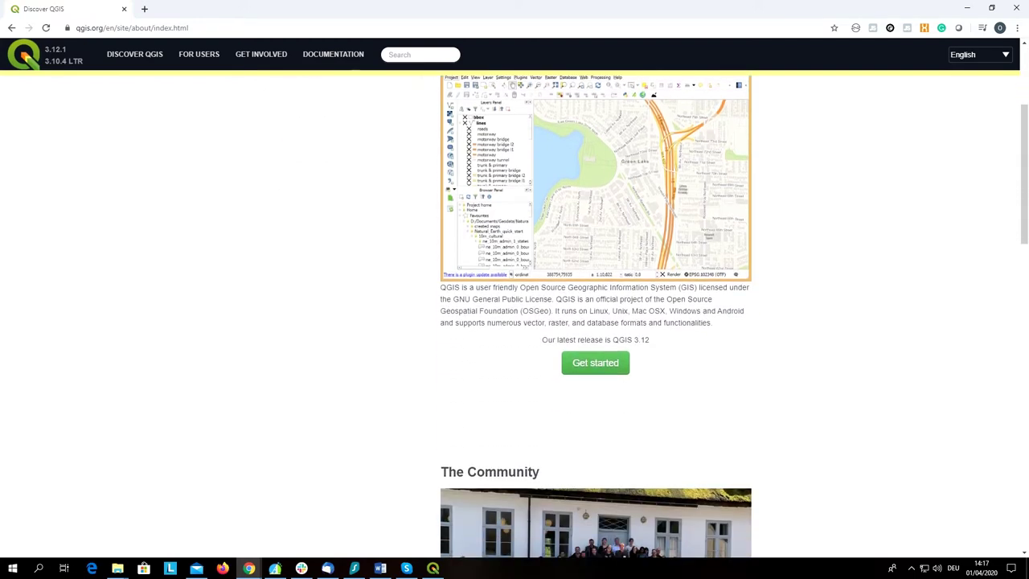
scroll(595, 321, "down", 2)
scroll(595, 322, "down", 2)
scroll(595, 322, "down", 3)
scroll(595, 321, "up", 3)
scroll(595, 321, "up", 4)
scroll(594, 321, "up", 3)
scroll(595, 321, "down", 5)
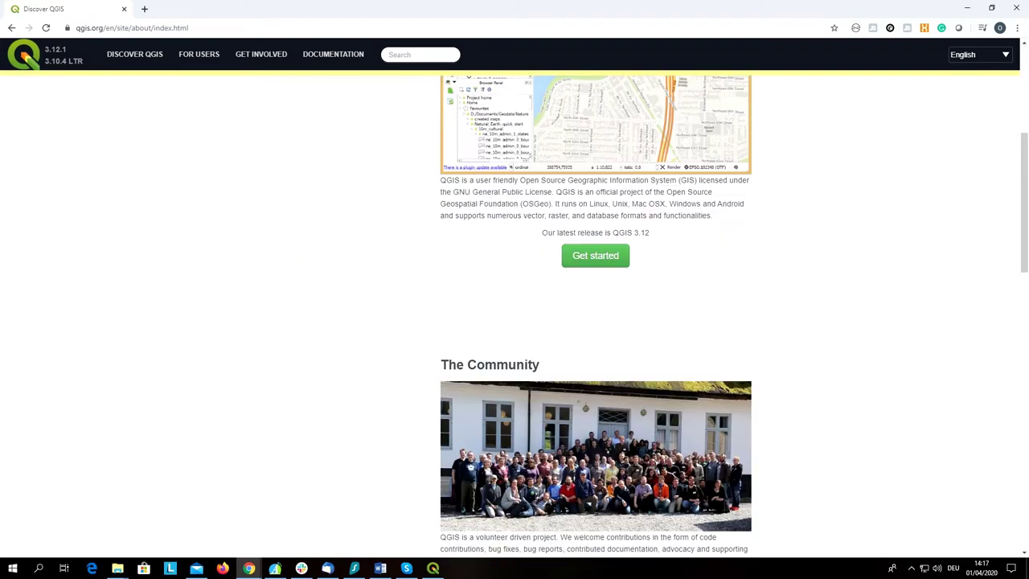
scroll(594, 321, "down", 2)
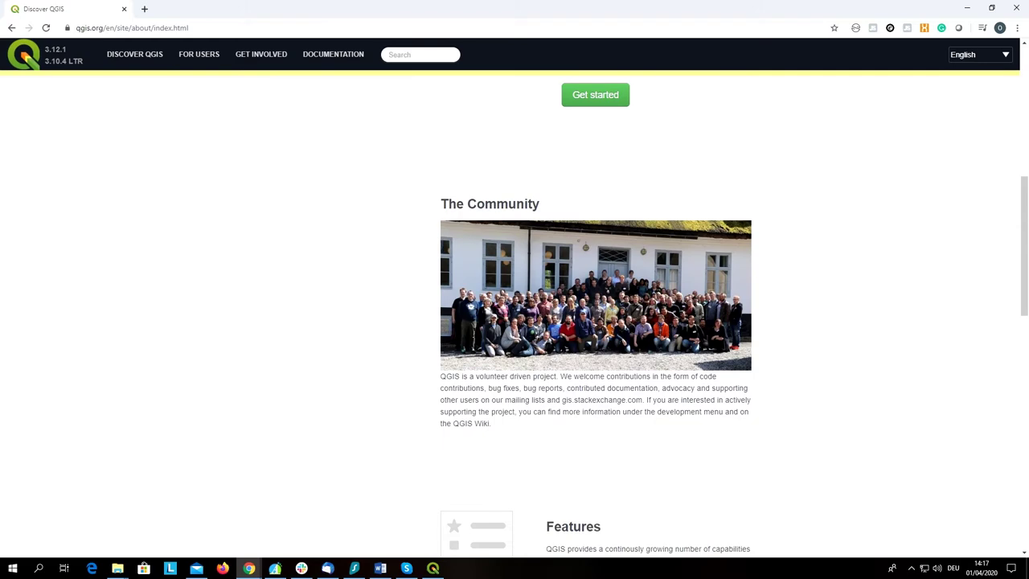
scroll(594, 322, "down", 3)
scroll(595, 321, "down", 4)
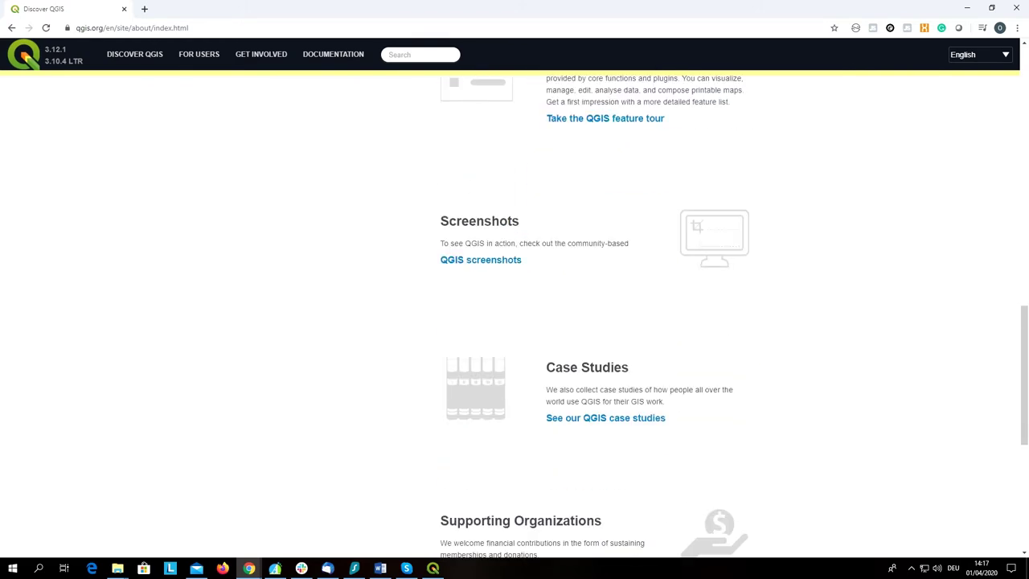
scroll(594, 322, "down", 3)
scroll(595, 321, "up", 9)
scroll(595, 322, "up", 4)
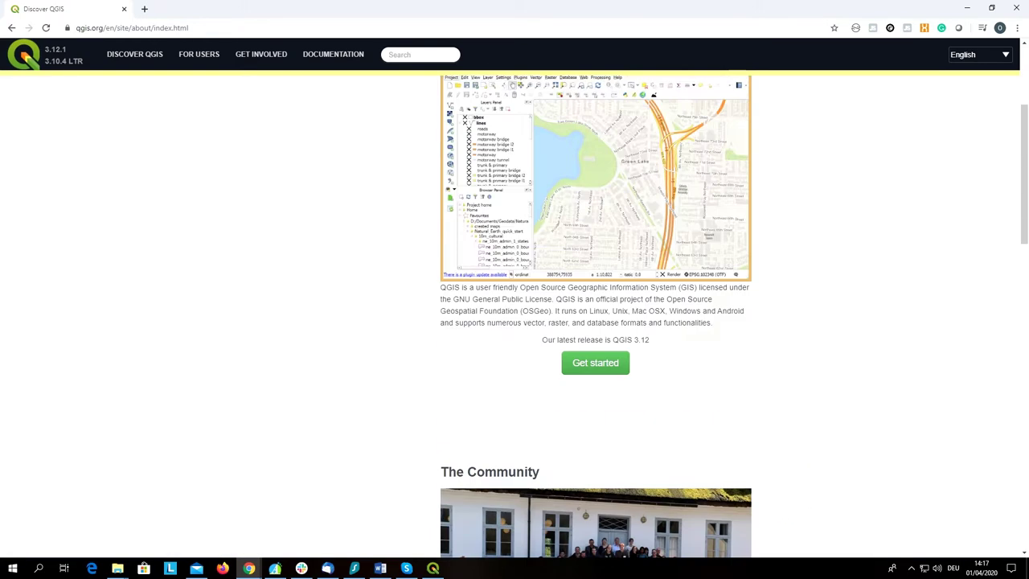
scroll(595, 322, "up", 3)
Open the Applications page at its QGIS Desktop section.
left_click(308, 123)
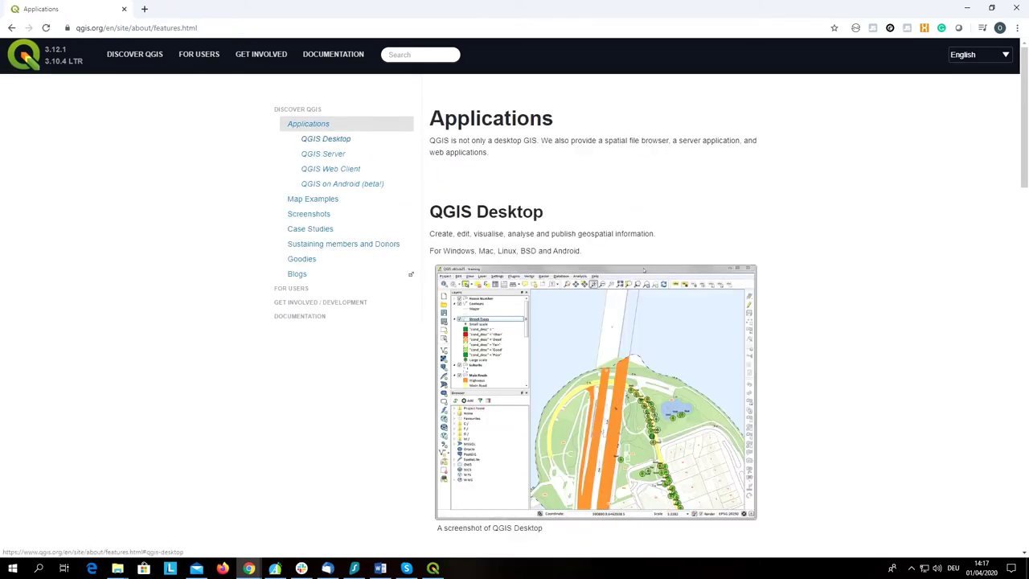
left_click(326, 139)
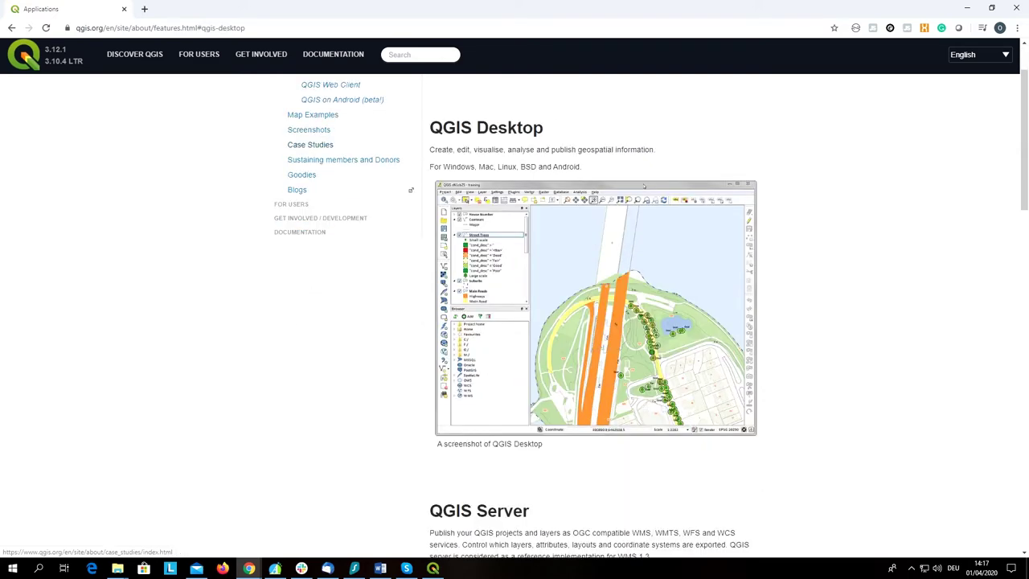
scroll(318, 185, "up", 2)
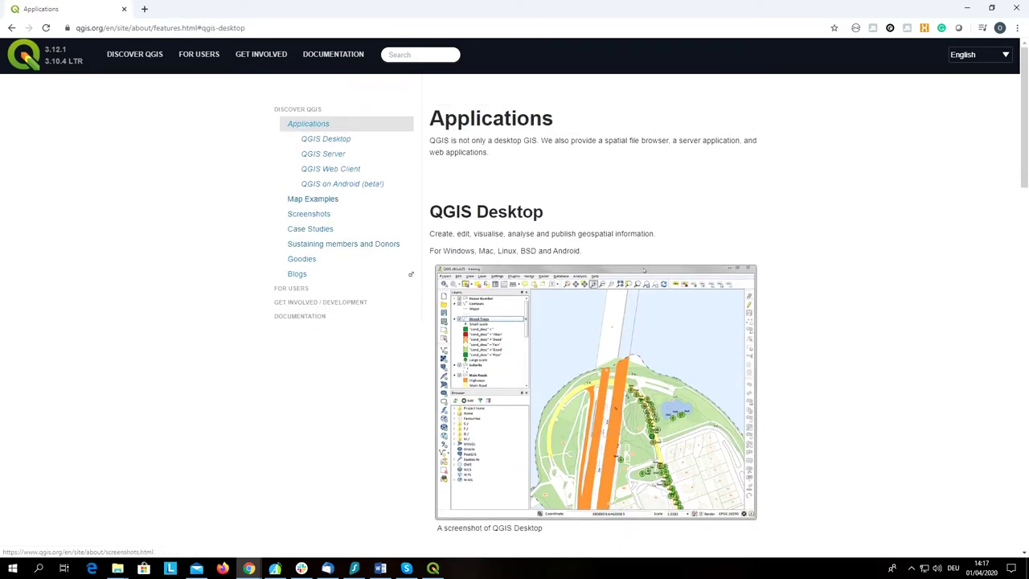
View the QGIS Server and QGIS Web Client sections, then return to the page top.
left_click(323, 153)
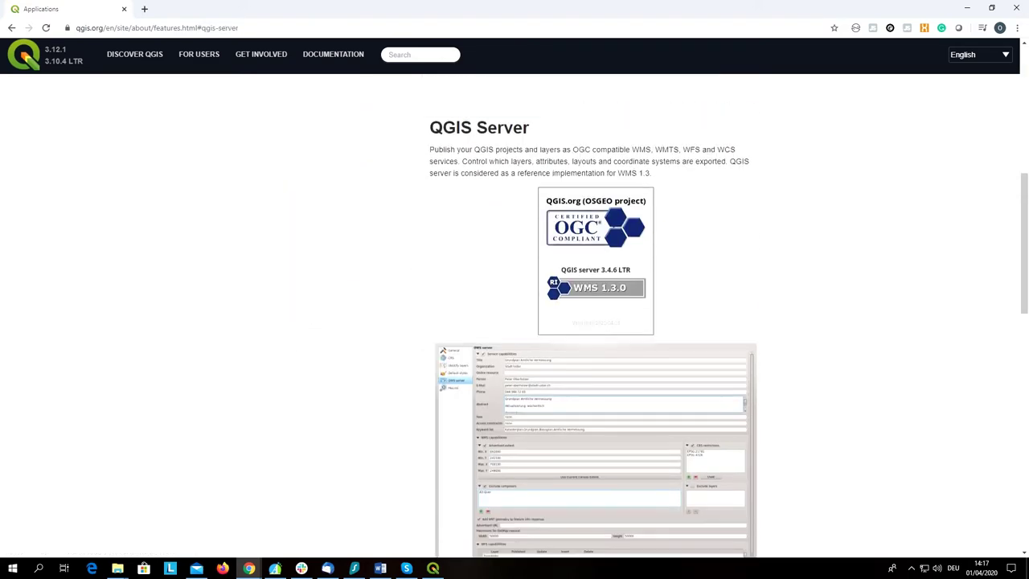
scroll(643, 270, "up", 3)
scroll(643, 270, "up", 2)
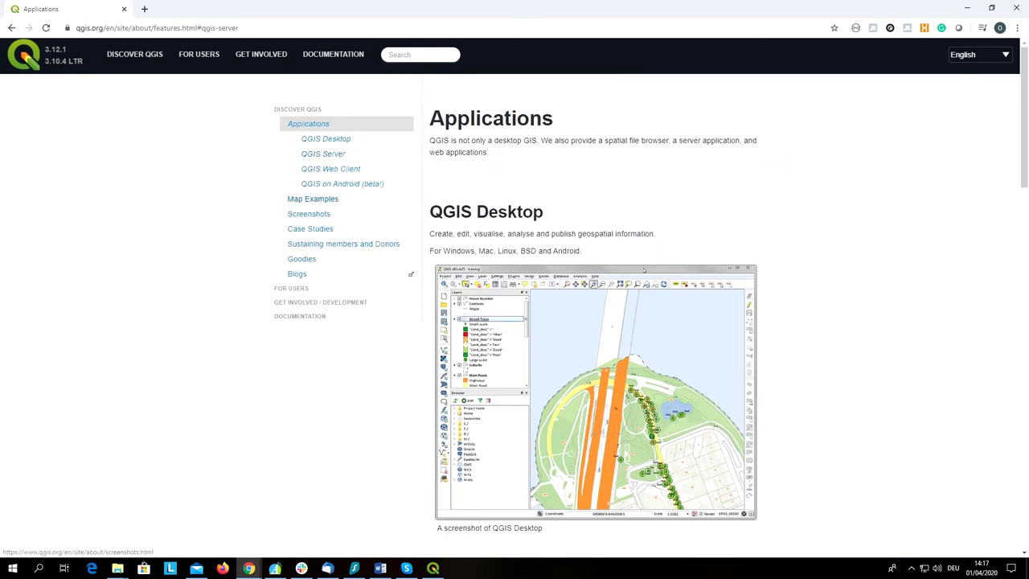
left_click(351, 169)
scroll(351, 169, "up", 3)
scroll(350, 169, "up", 3)
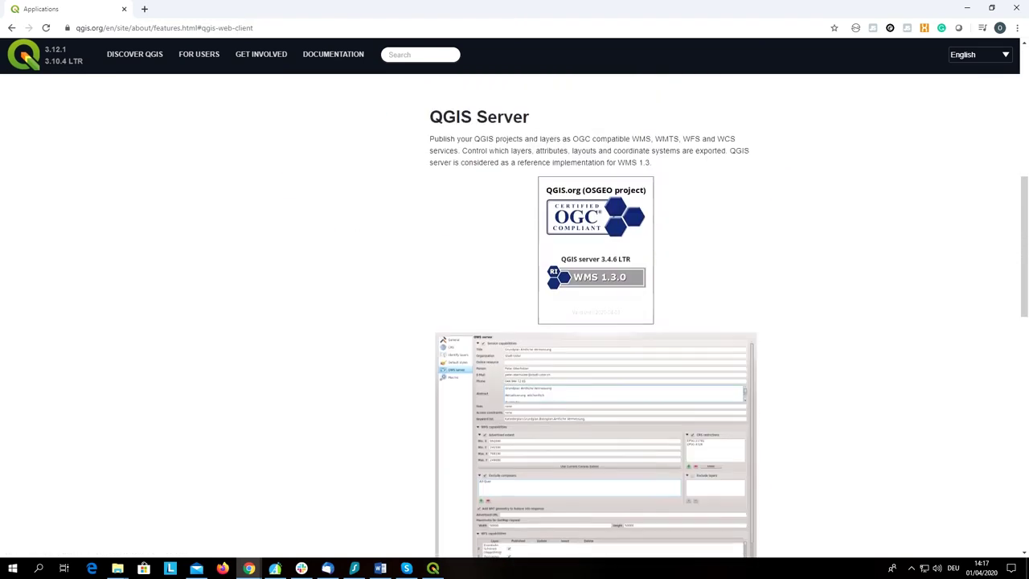
scroll(643, 270, "up", 3)
scroll(643, 270, "up", 3)
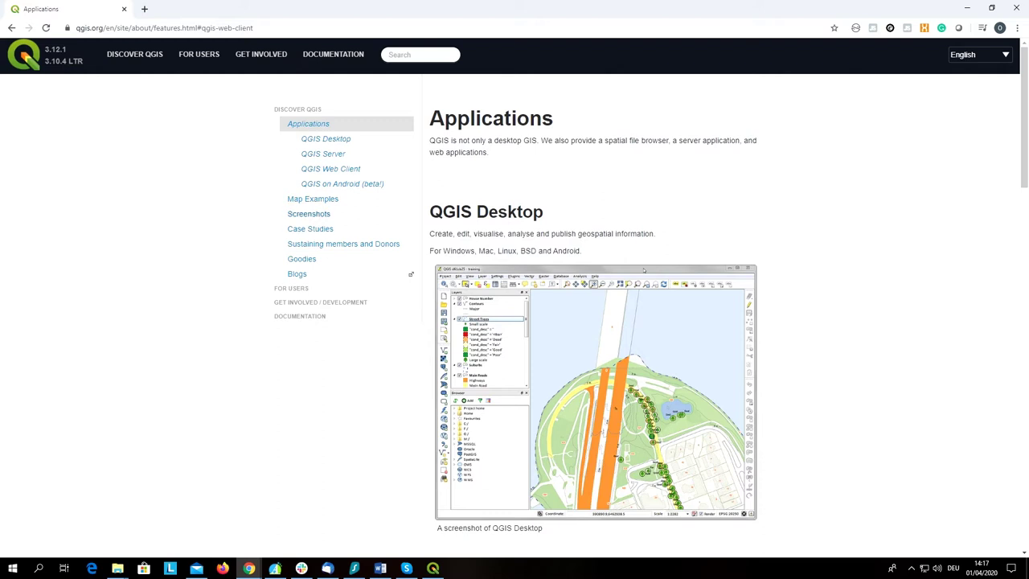
Open the Map Examples gallery and scroll through its thumbnail grid.
left_click(312, 199)
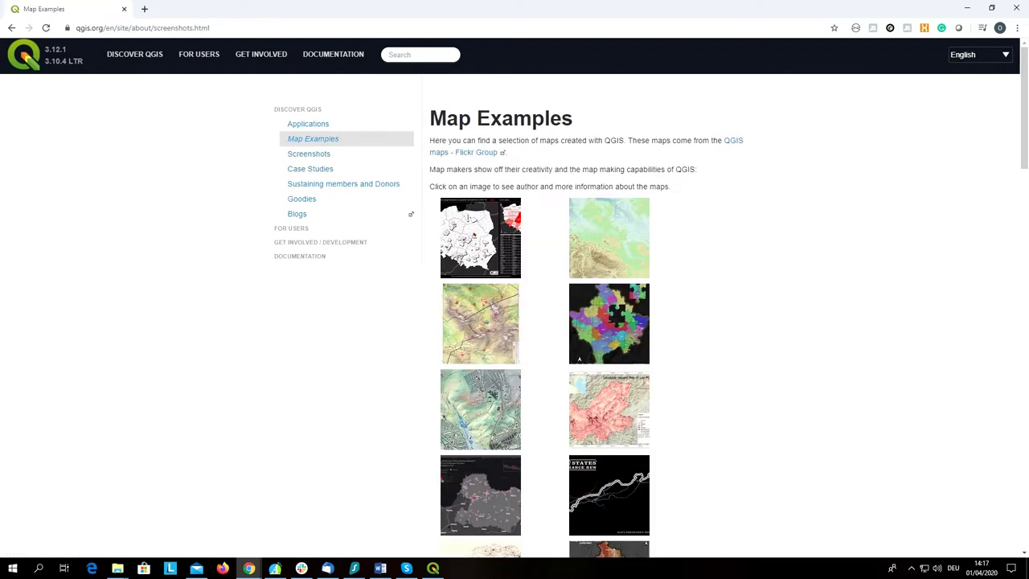
scroll(546, 321, "down", 1)
scroll(546, 321, "down", 2)
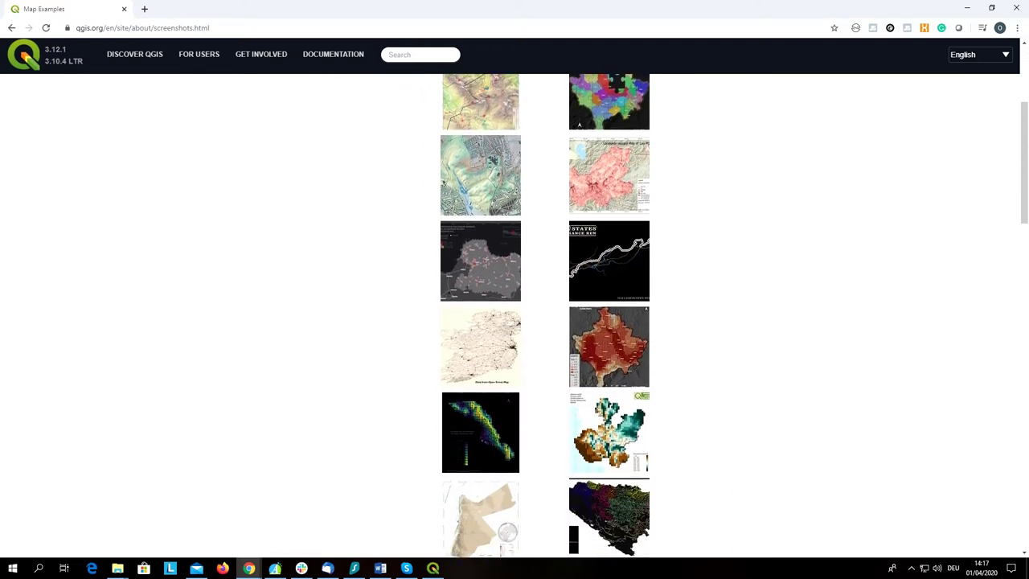
scroll(547, 322, "down", 2)
scroll(547, 321, "up", 2)
scroll(546, 322, "up", 3)
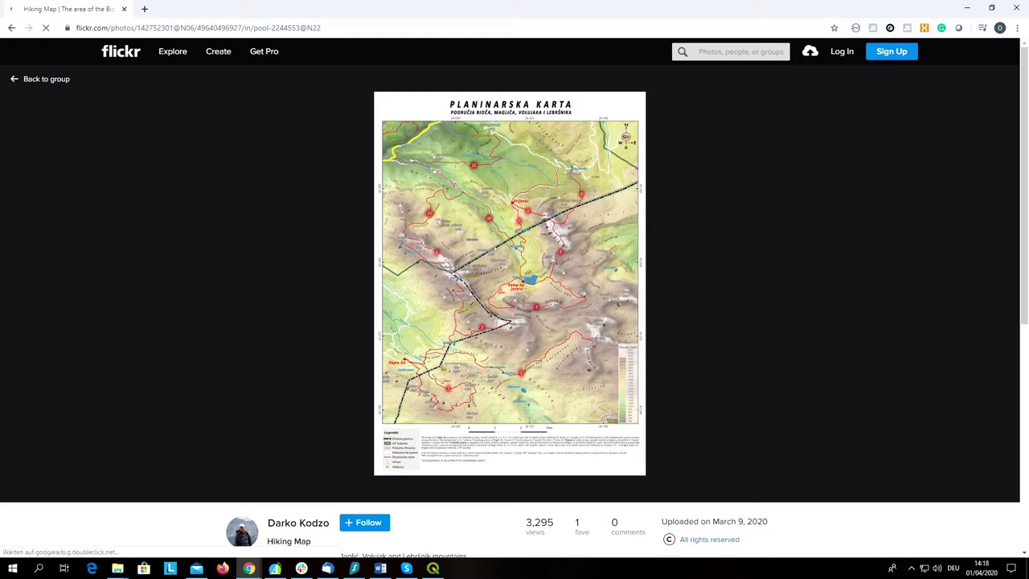
Enlarge the hiking map photo on Flickr to see its trails and summits.
left_click(509, 217)
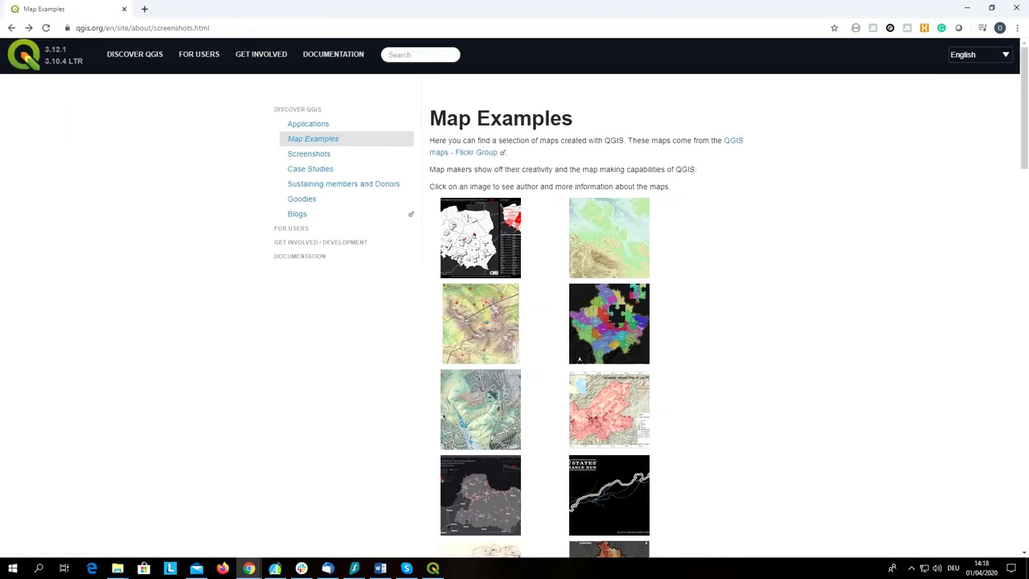
Scroll the Map Examples gallery down to the Screenshots section and back up.
scroll(514, 321, "down", 4)
scroll(515, 322, "down", 3)
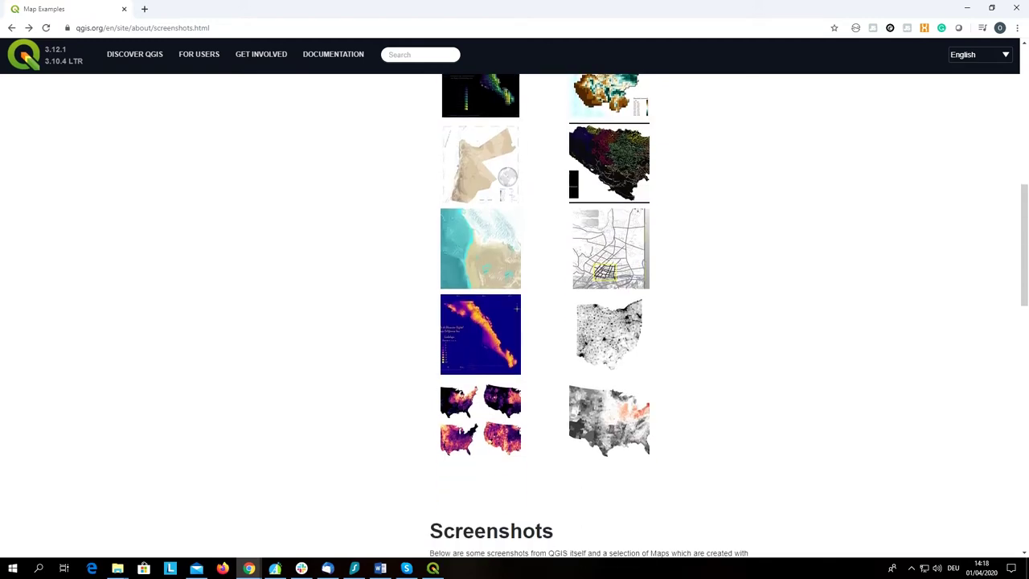
scroll(559, 372, "down", 2)
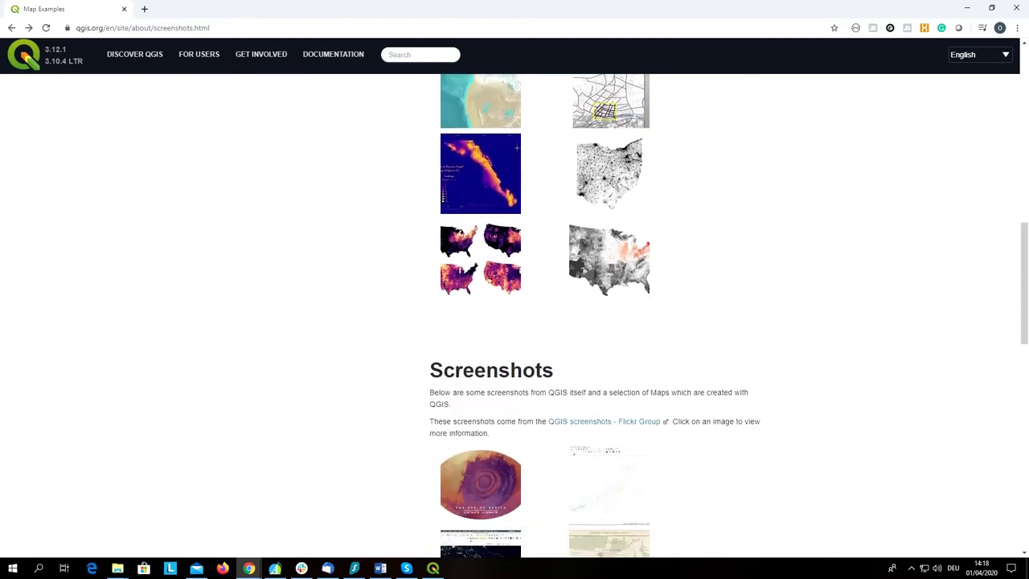
scroll(515, 322, "down", 3)
scroll(515, 322, "down", 4)
scroll(514, 322, "up", 5)
scroll(515, 322, "up", 5)
scroll(515, 321, "up", 7)
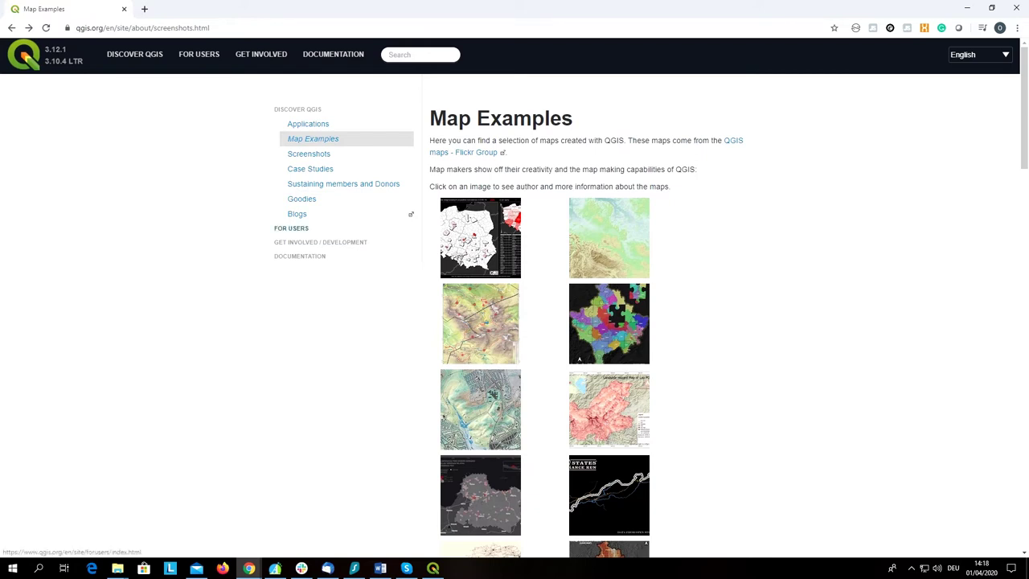
left_click(299, 255)
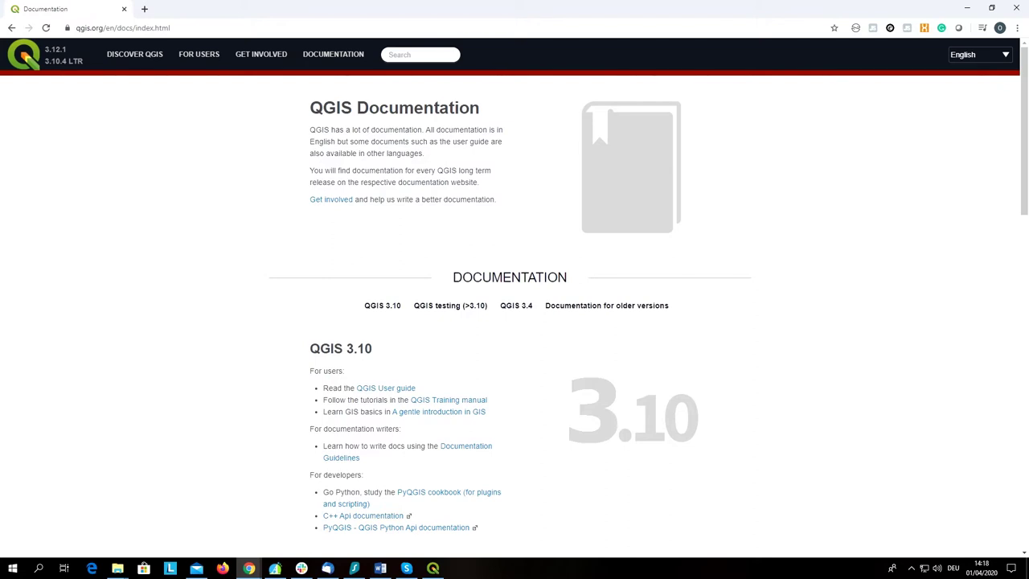
scroll(514, 305, "down", 3)
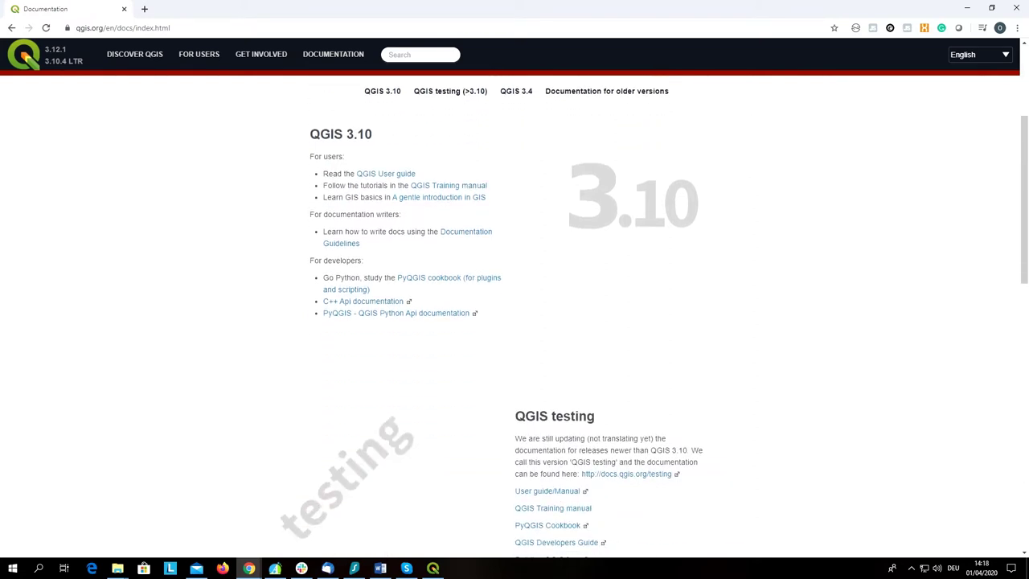
scroll(515, 306, "down", 3)
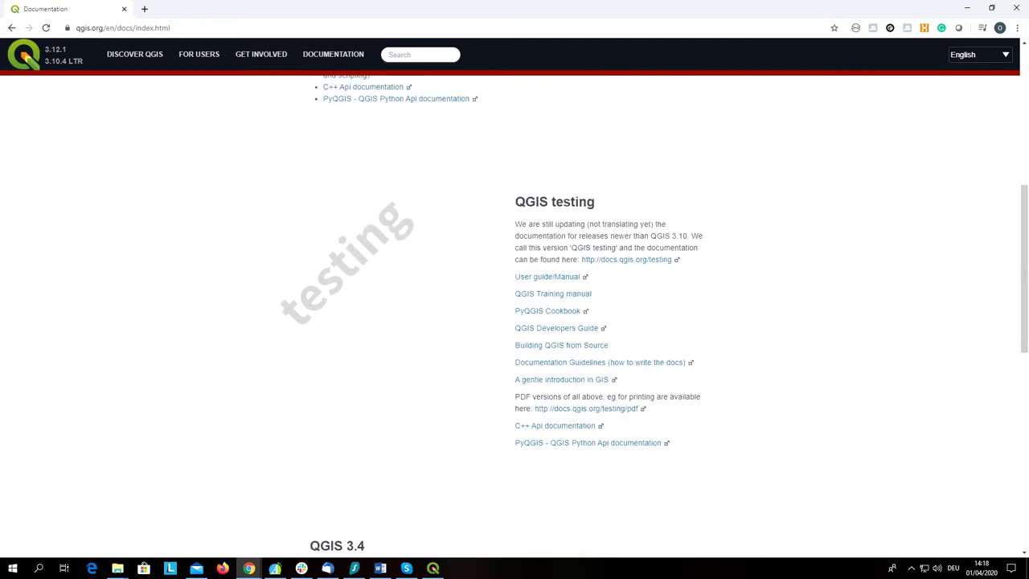
scroll(515, 305, "down", 3)
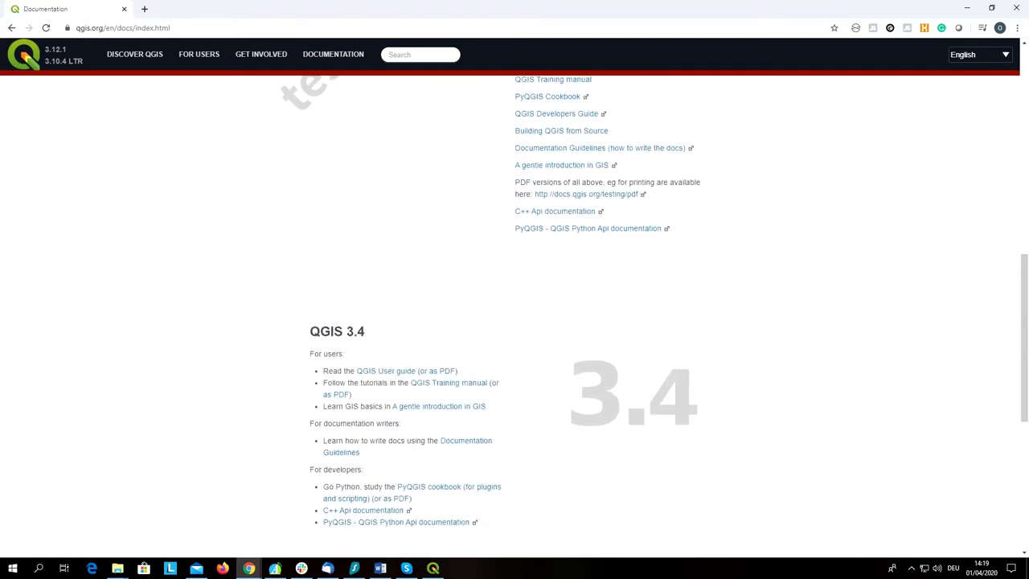
scroll(386, 370, "down", 1)
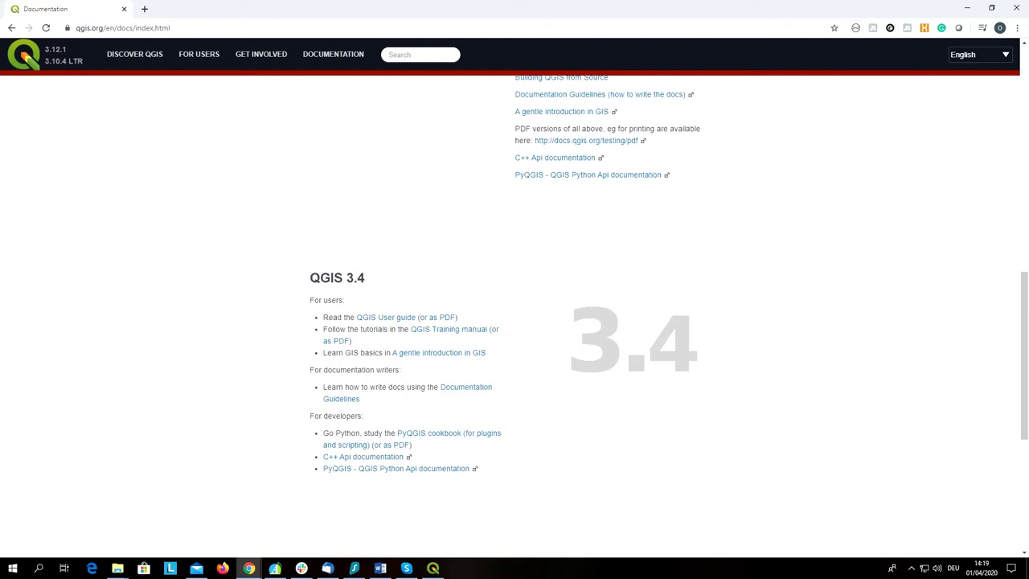
scroll(515, 313, "up", 2)
scroll(514, 314, "up", 2)
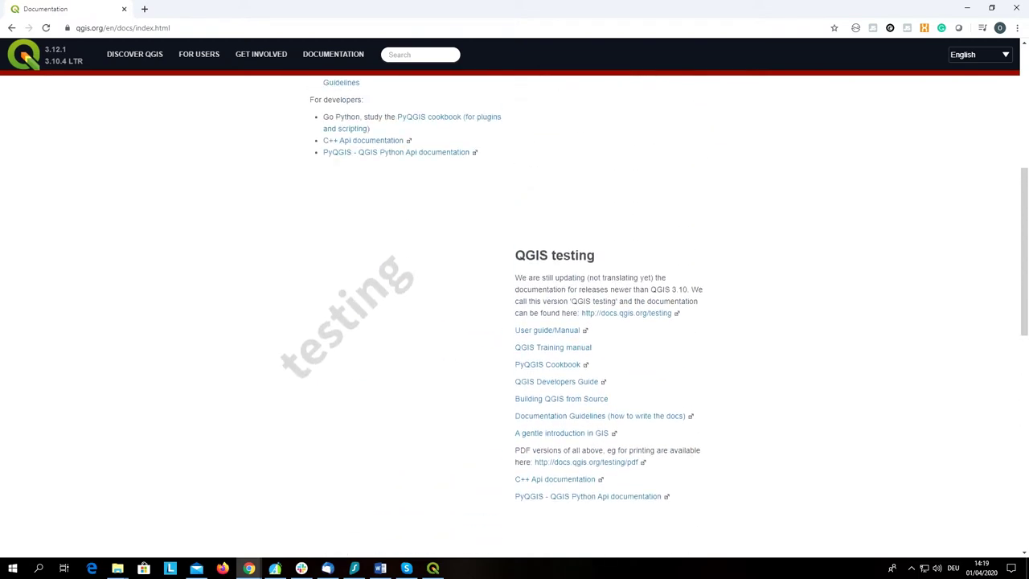
scroll(514, 314, "up", 2)
scroll(515, 314, "up", 2)
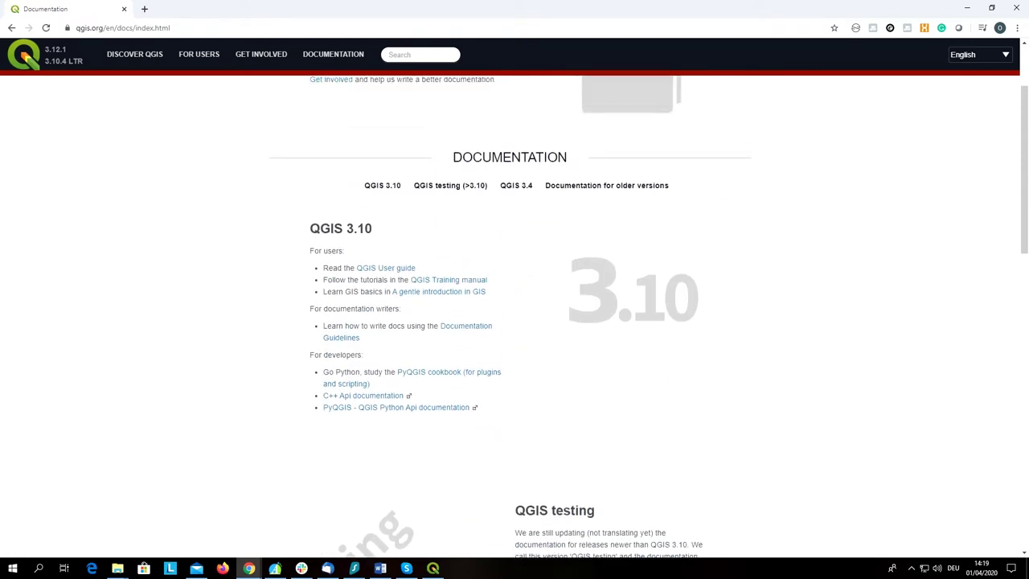
scroll(515, 313, "up", 1)
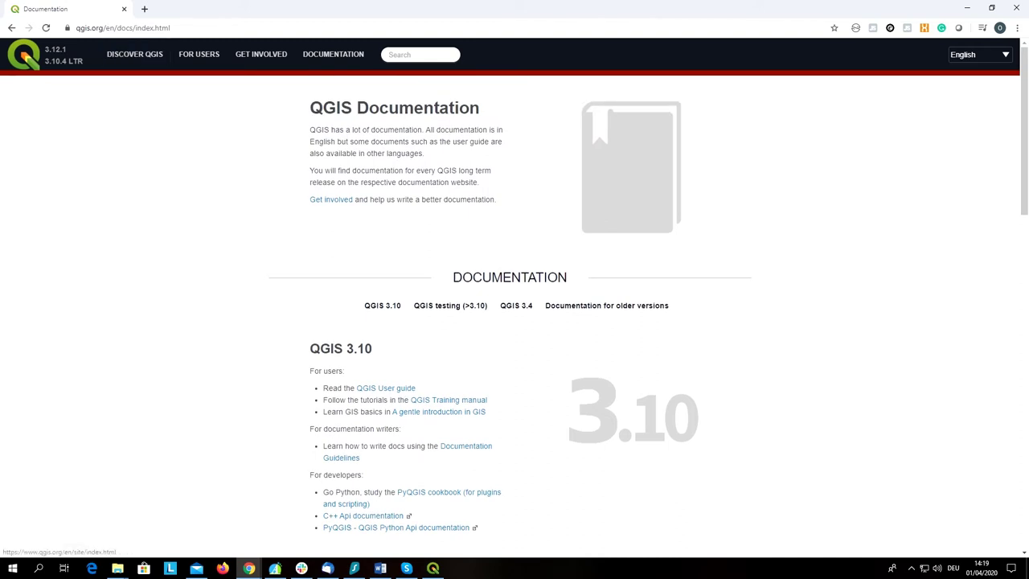
Return to the QGIS home page and open Download Now in a new tab.
left_click(25, 54)
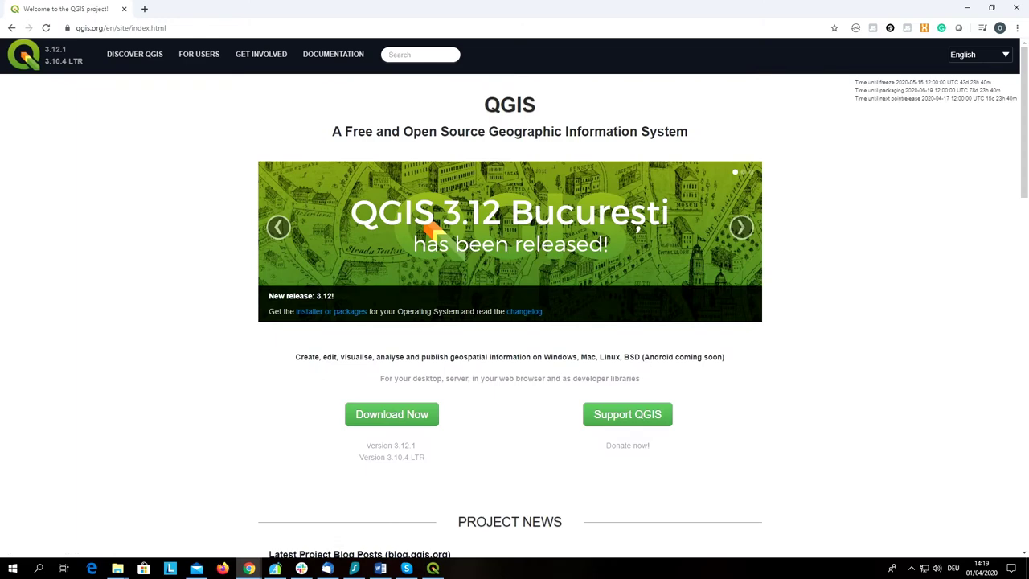
scroll(433, 233, "down", 2)
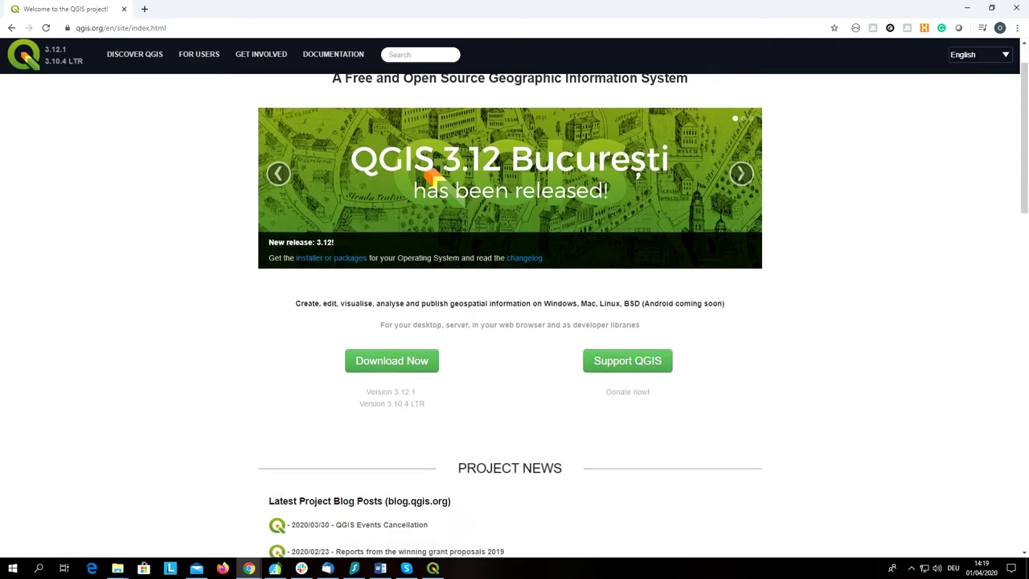
scroll(514, 315, "up", 2)
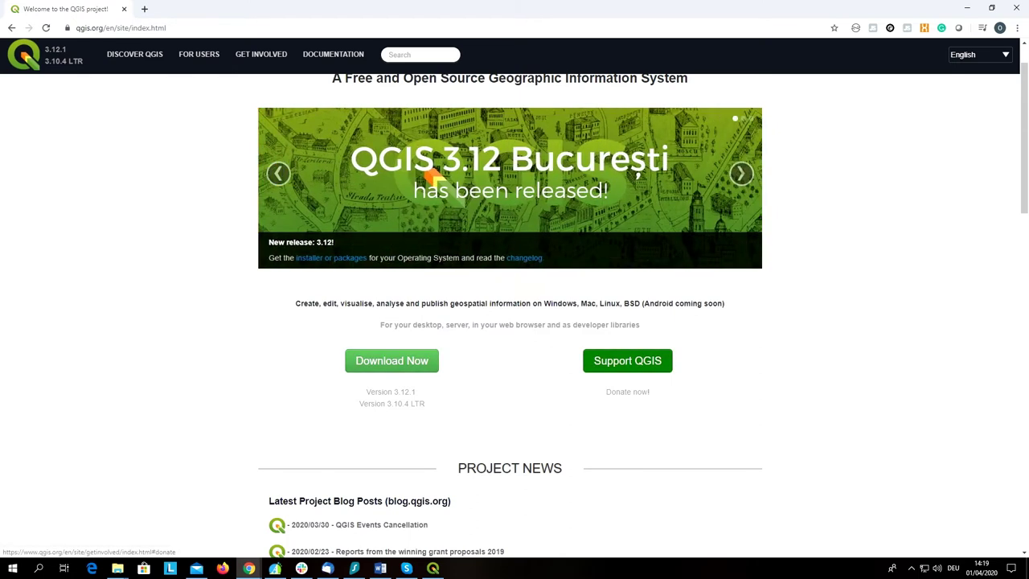
scroll(627, 360, "down", 1)
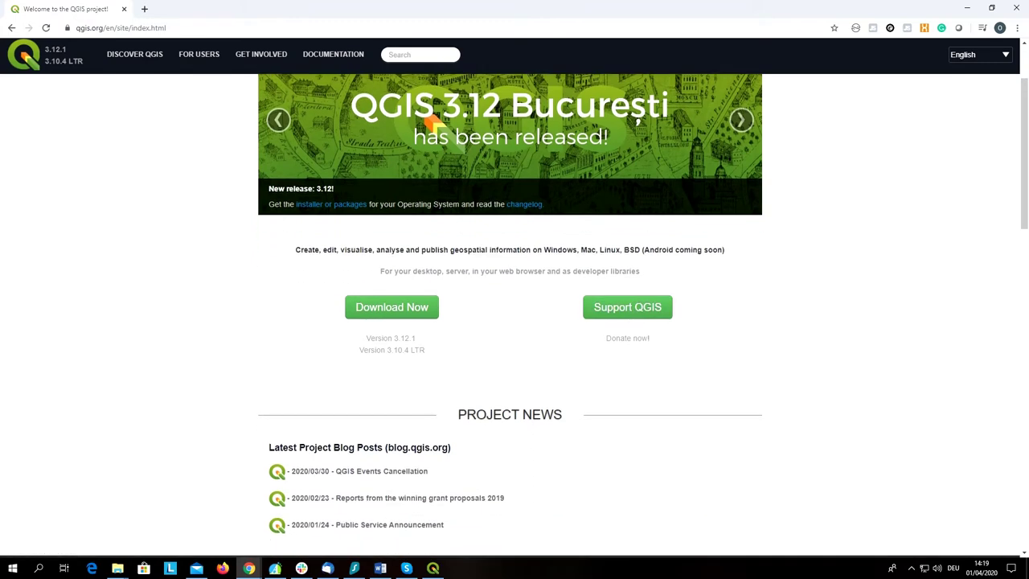
right_click(399, 309)
left_click(425, 318)
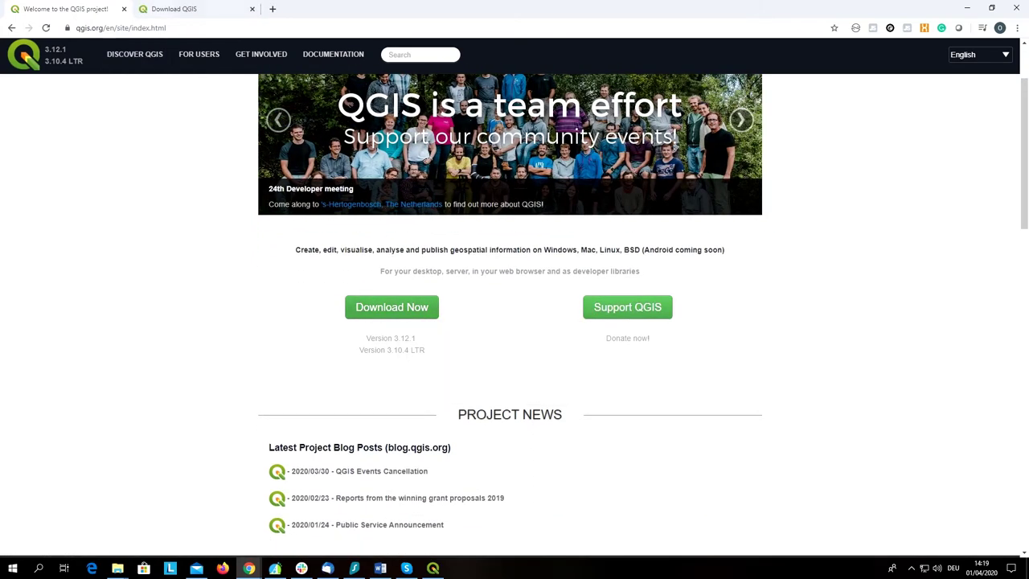
Switch to the Download QGIS tab and browse the OSGeo4W and standalone Windows installers.
left_click(173, 9)
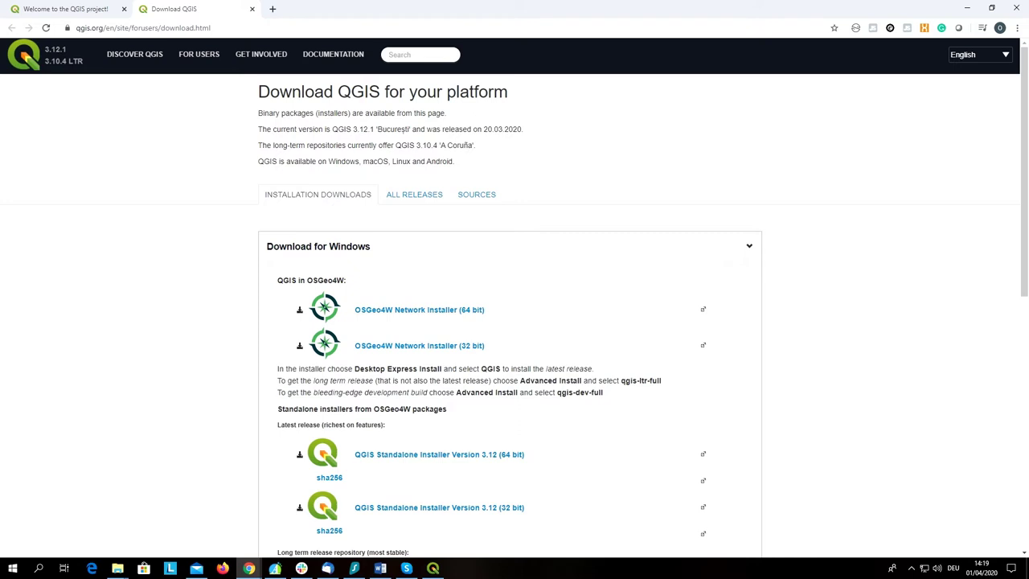
scroll(514, 321, "down", 3)
scroll(514, 321, "up", 2)
scroll(514, 321, "down", 2)
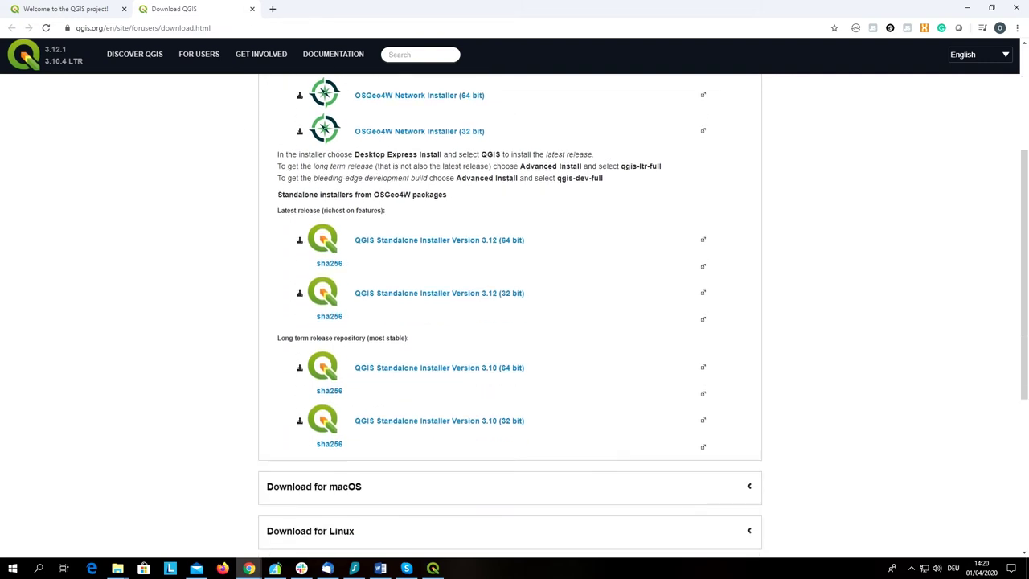
scroll(514, 322, "up", 1)
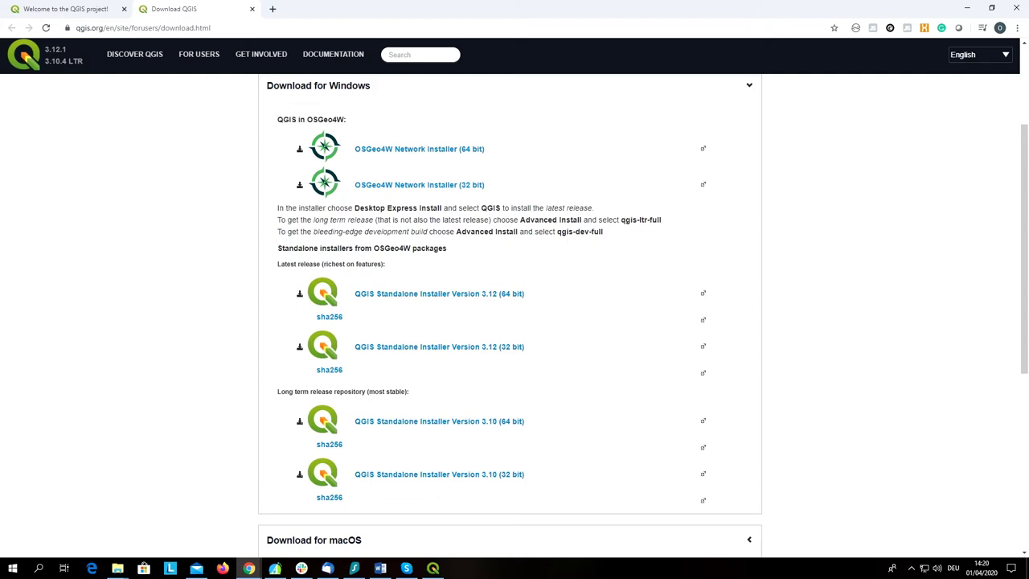
scroll(514, 322, "down", 3)
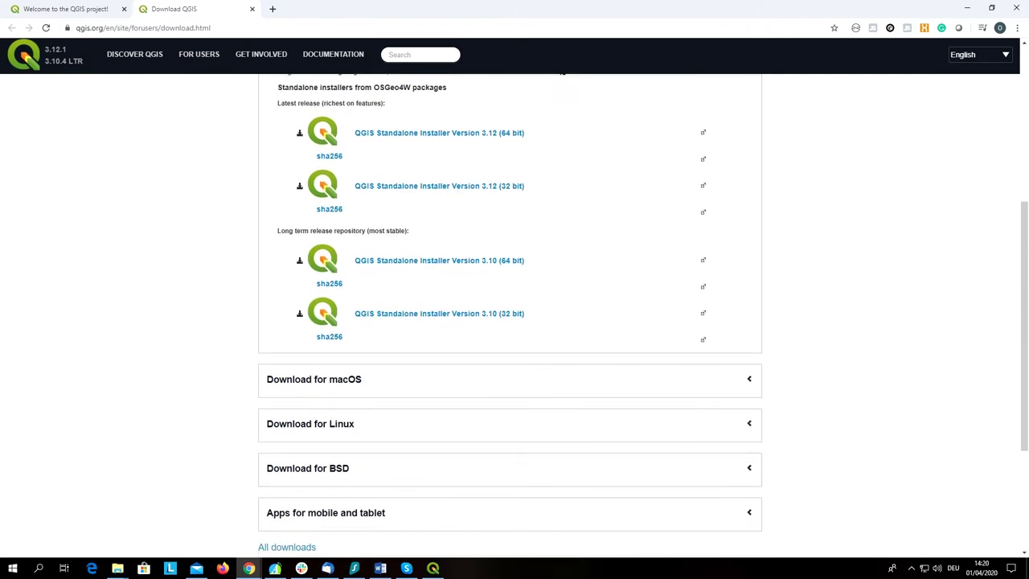
scroll(514, 321, "up", 2)
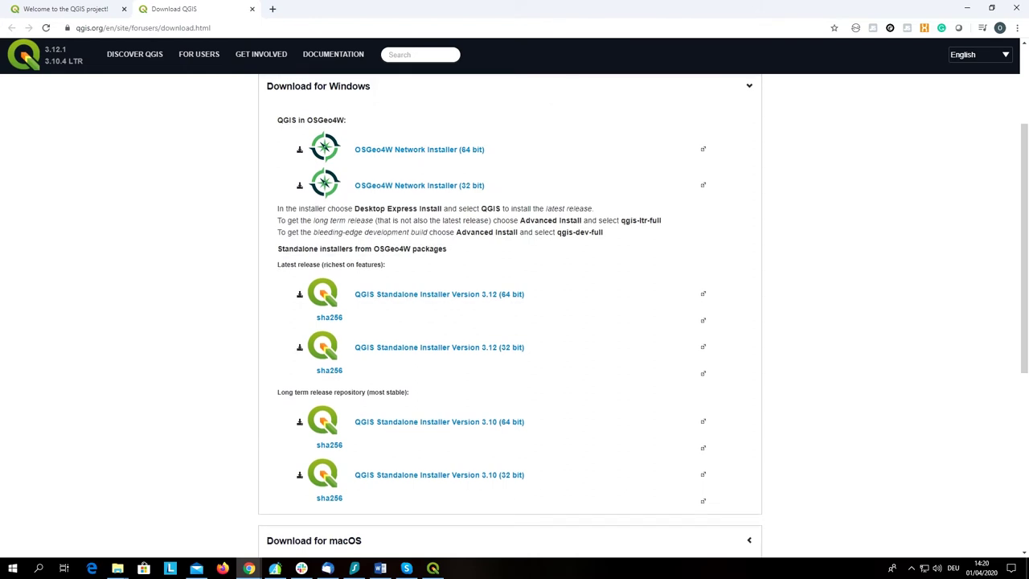
scroll(515, 322, "up", 1)
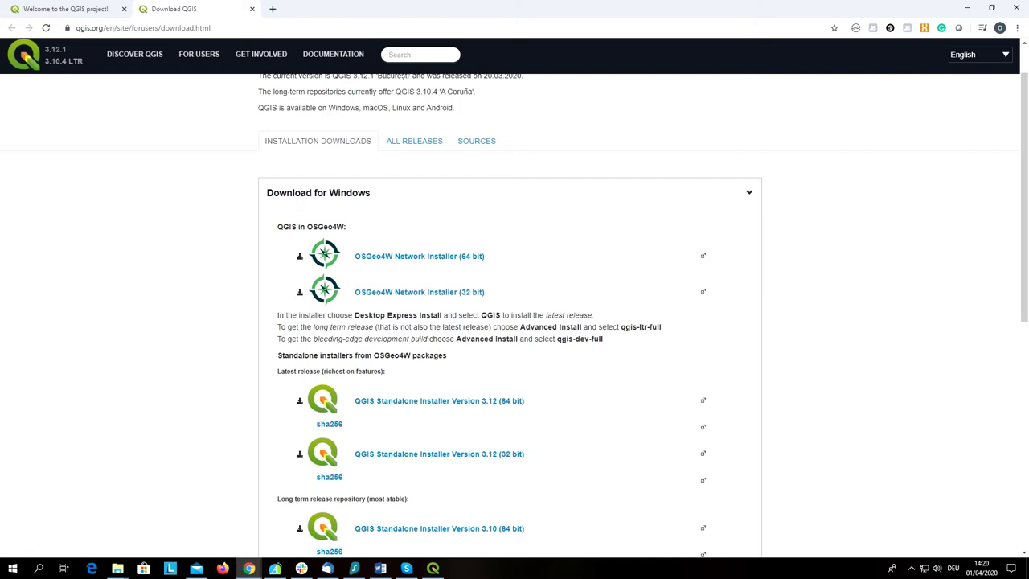
Collapse and then re-expand the Download for Windows section.
left_click(318, 192)
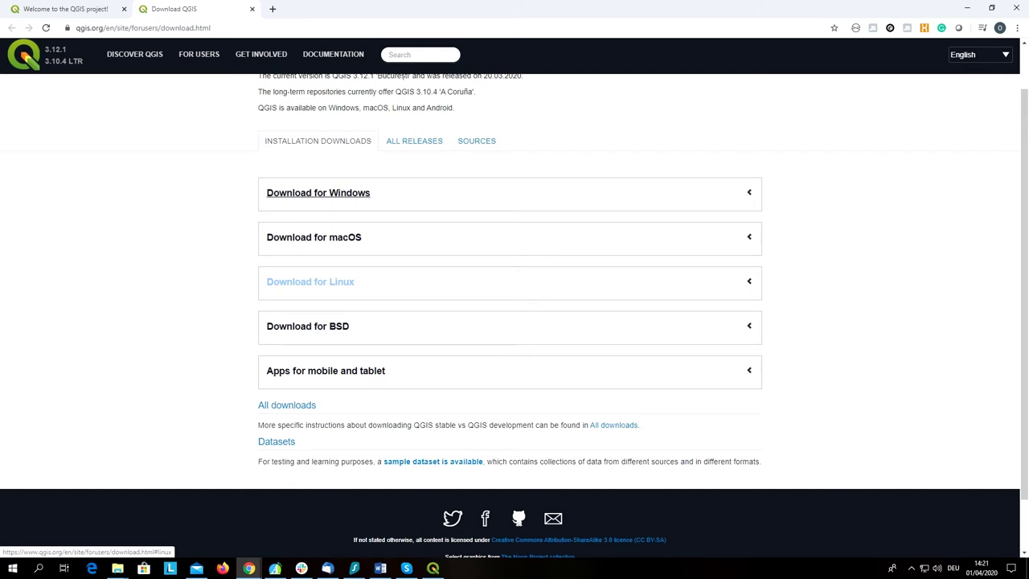
left_click(318, 193)
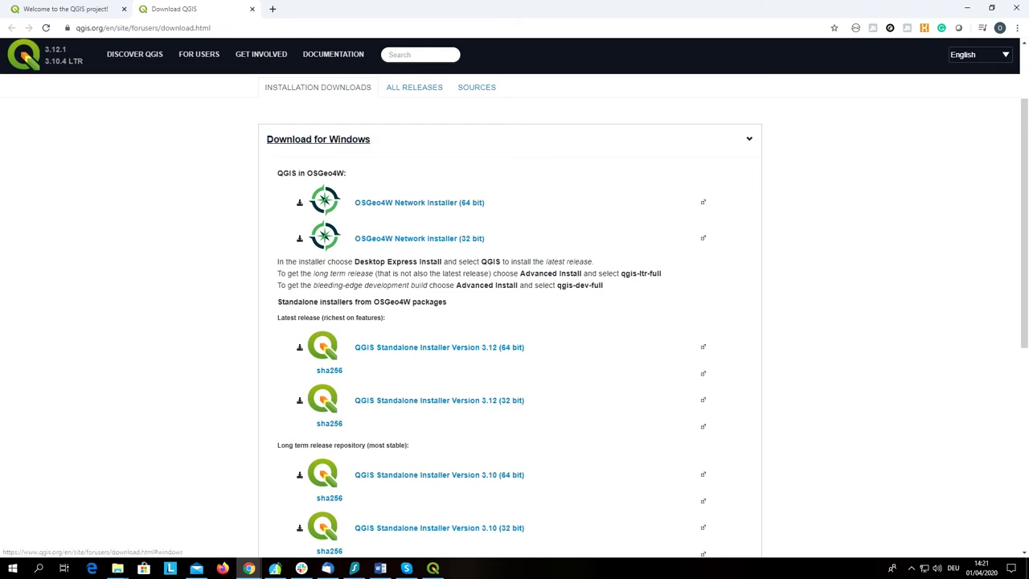
Jump to the Windows downloads and highlight the 'Long term release' 3.10 heading.
left_click(319, 139)
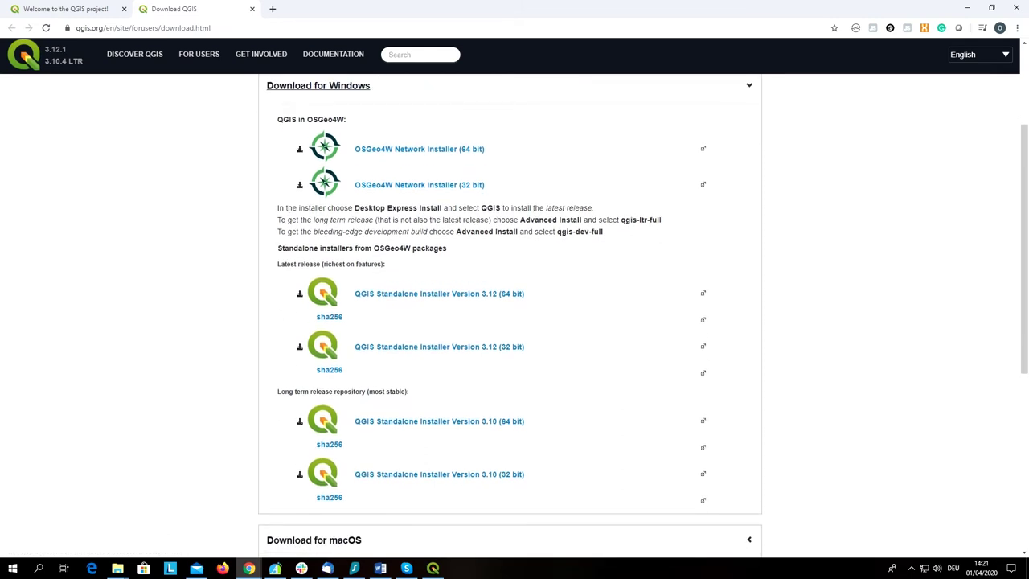
scroll(509, 313, "down", 1)
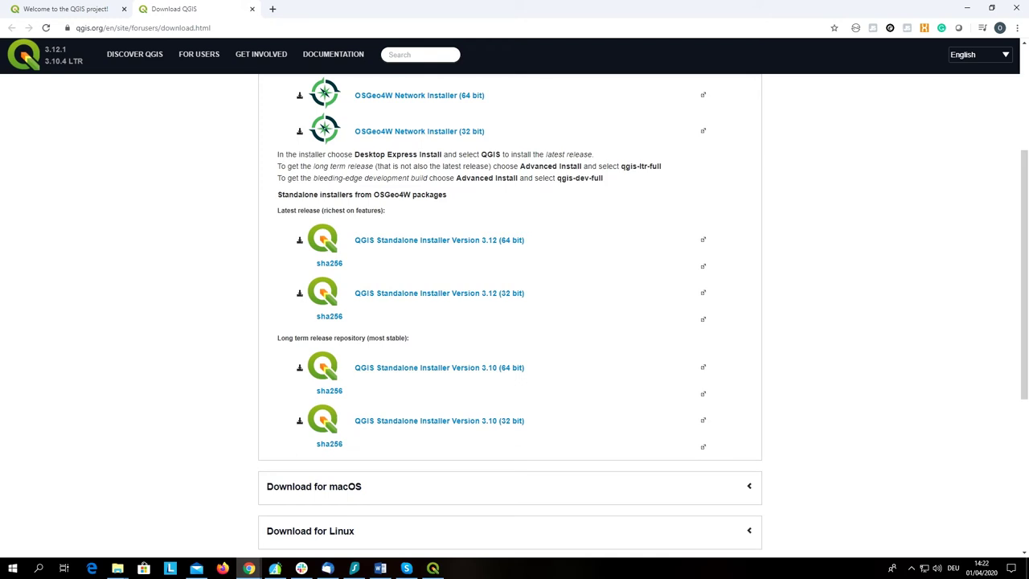
left_click_drag(277, 338, 336, 338)
Scroll the QGIS download page to locate the 3.10 64-bit standalone installer link.
scroll(402, 314, "down", 1)
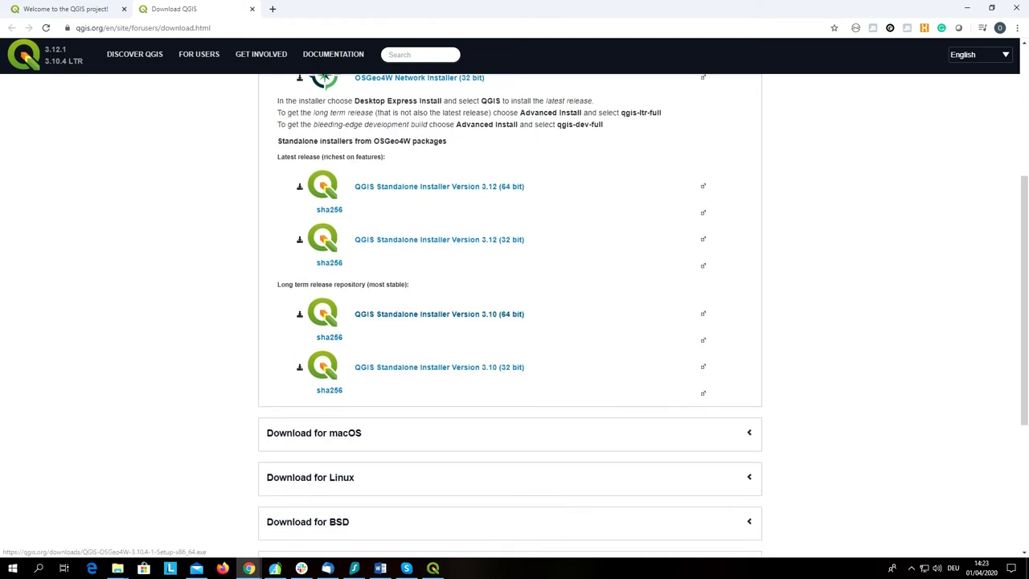
scroll(337, 313, "up", 1)
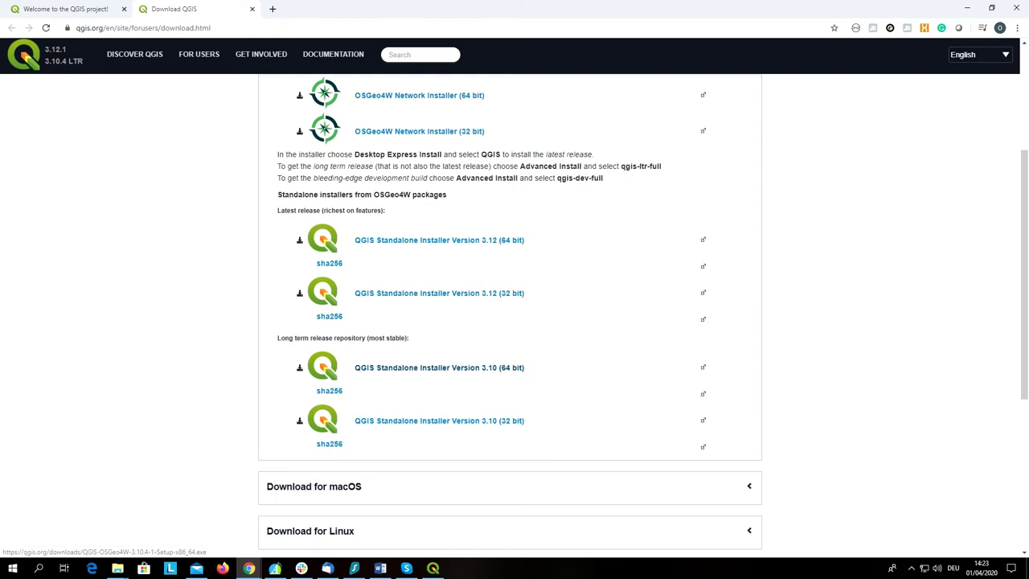
scroll(510, 314, "down", 1)
scroll(314, 426, "down", 1)
scroll(322, 385, "up", 1)
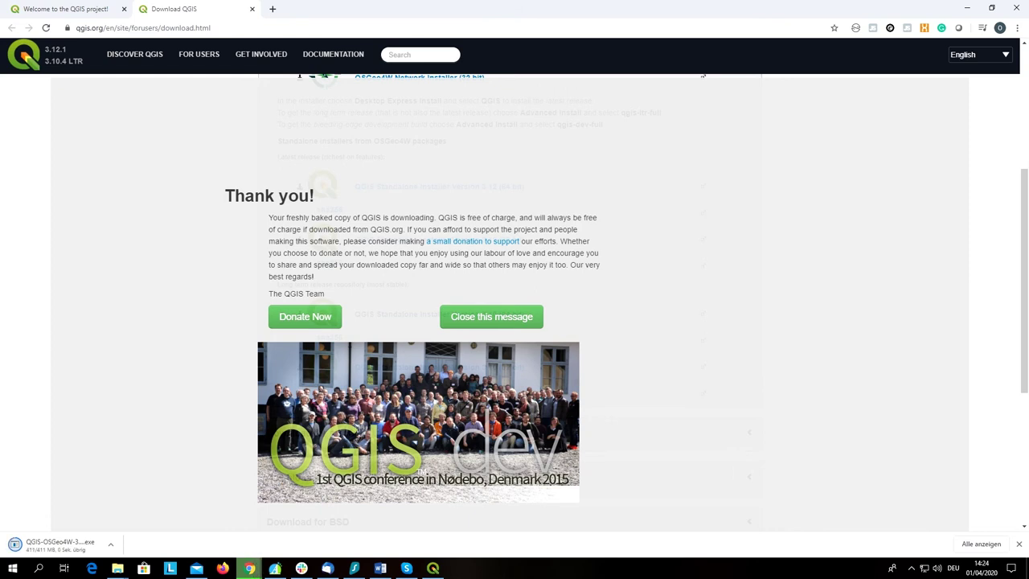
Run the downloaded QGIS installer from Chrome's download bar, then dismiss the downloads menu.
left_click(110, 543)
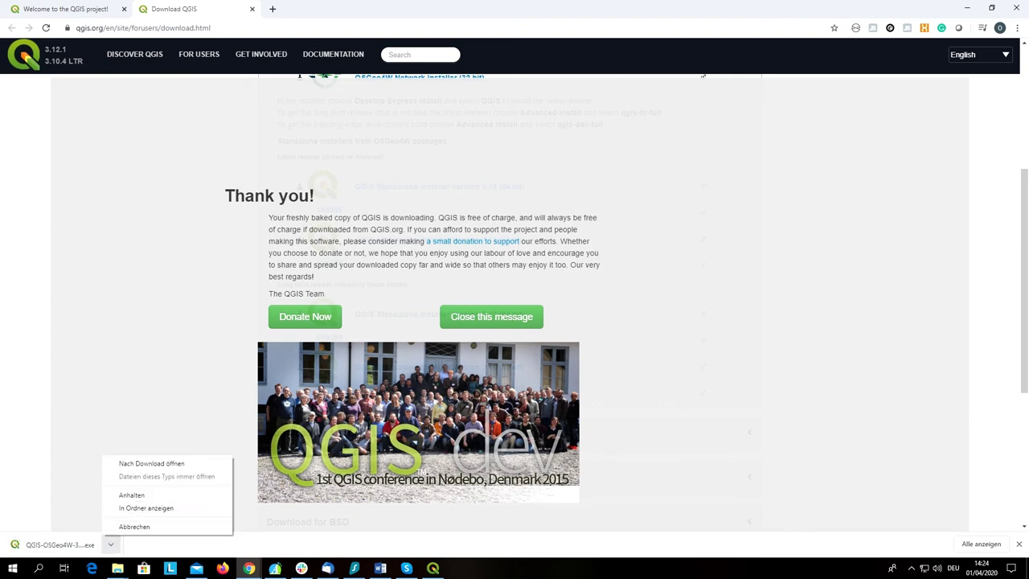
left_click(151, 463)
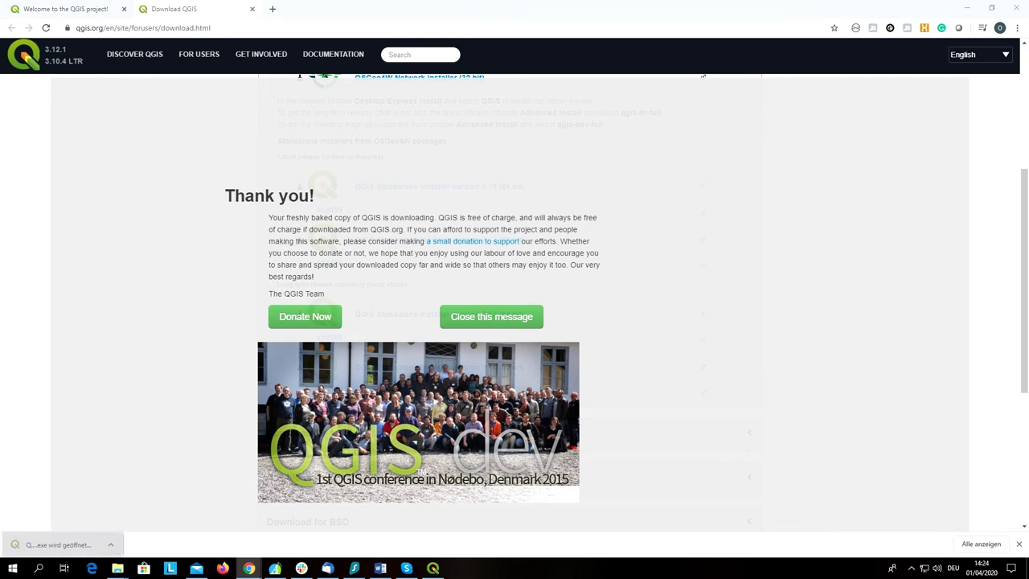
left_click(110, 544)
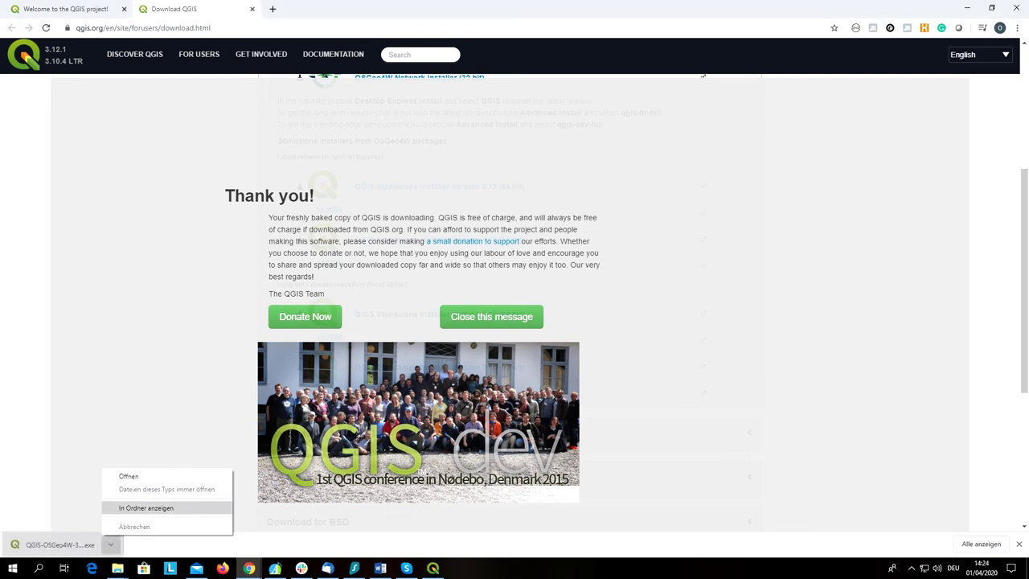
left_click(136, 508)
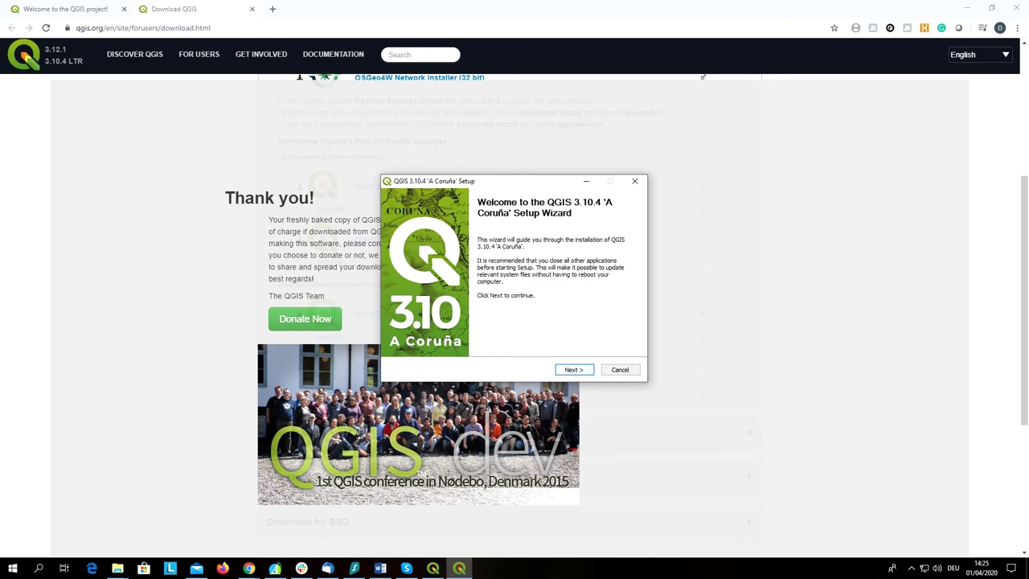
Accept the QGIS licence agreement and keep the default Program Files install folder.
left_click(573, 369)
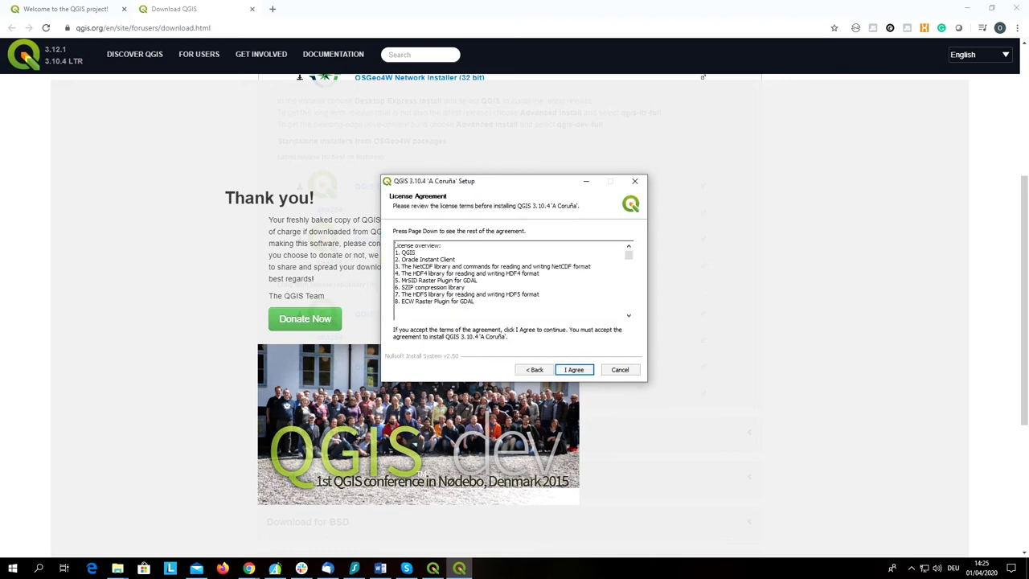
scroll(512, 280, "down", 3)
scroll(512, 280, "down", 3)
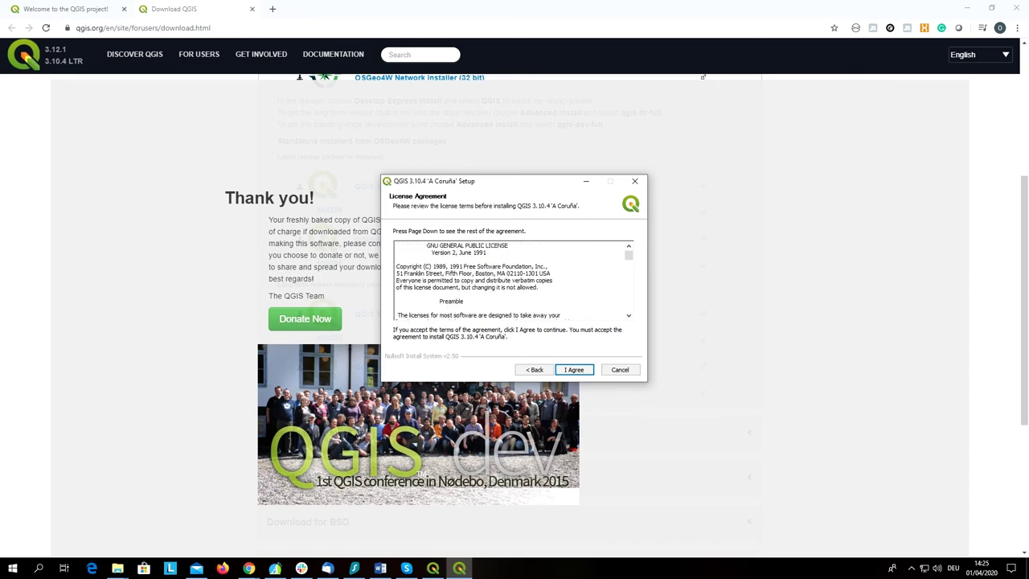
left_click_drag(629, 255, 628, 306)
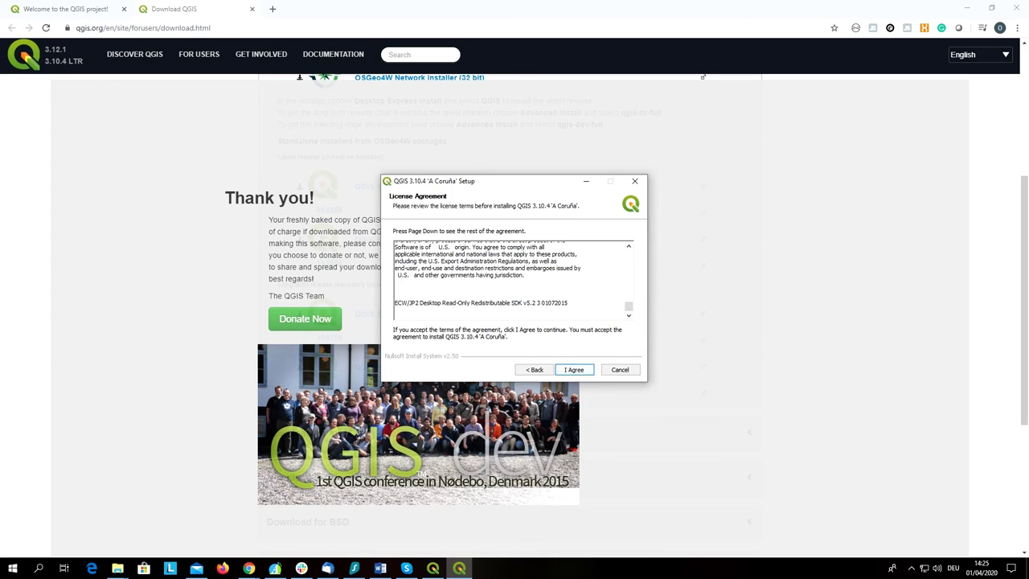
left_click(573, 369)
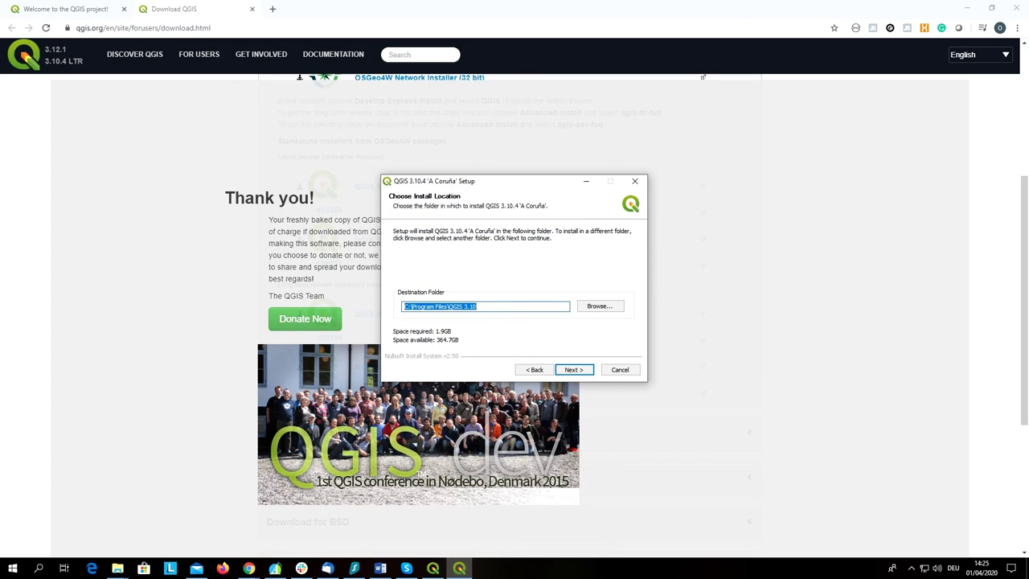
left_click(406, 306)
key("Return")
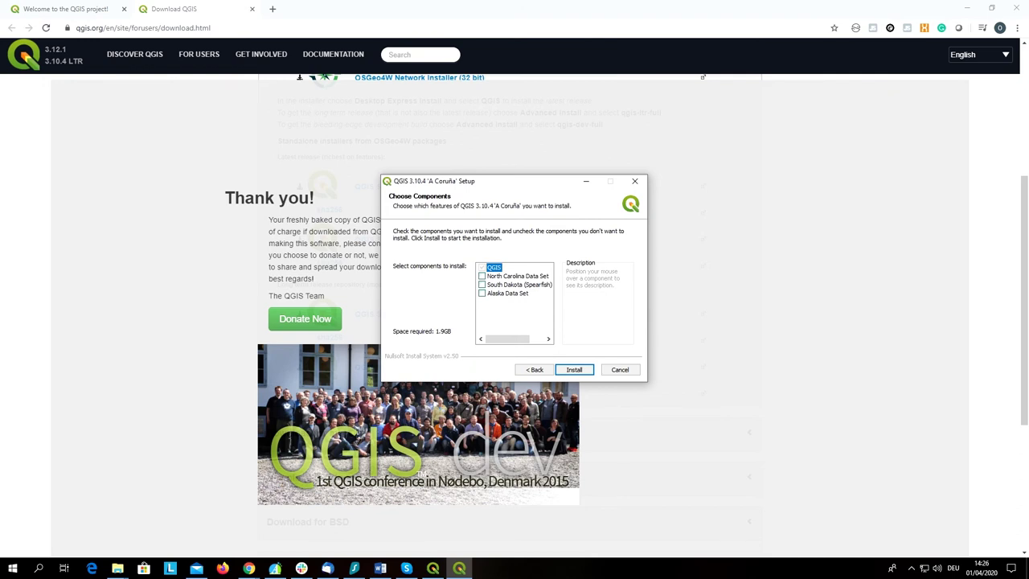
Install QGIS 3.10.4 with the default components, then close the wizard with Finish.
key("Return")
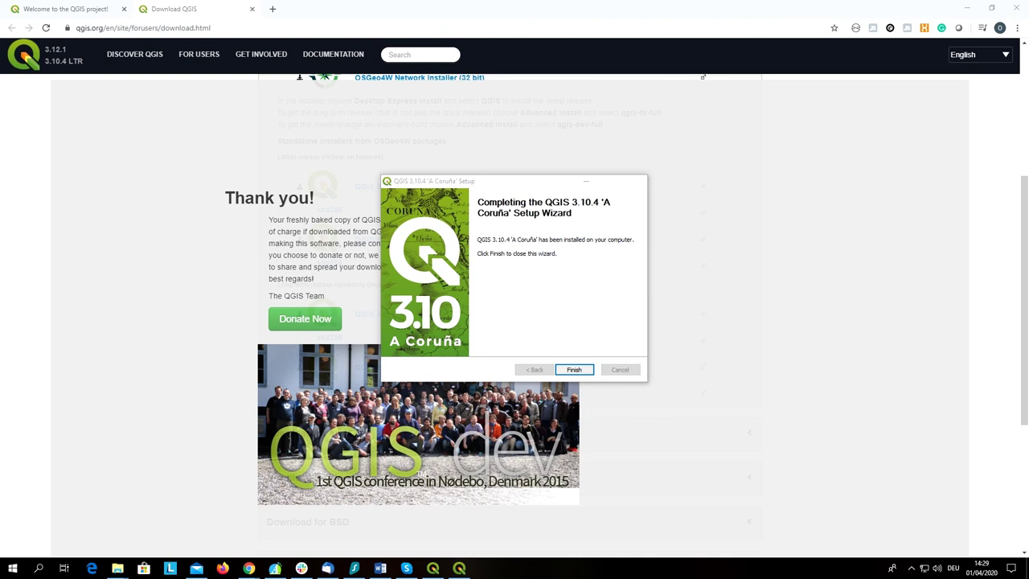
key("Return")
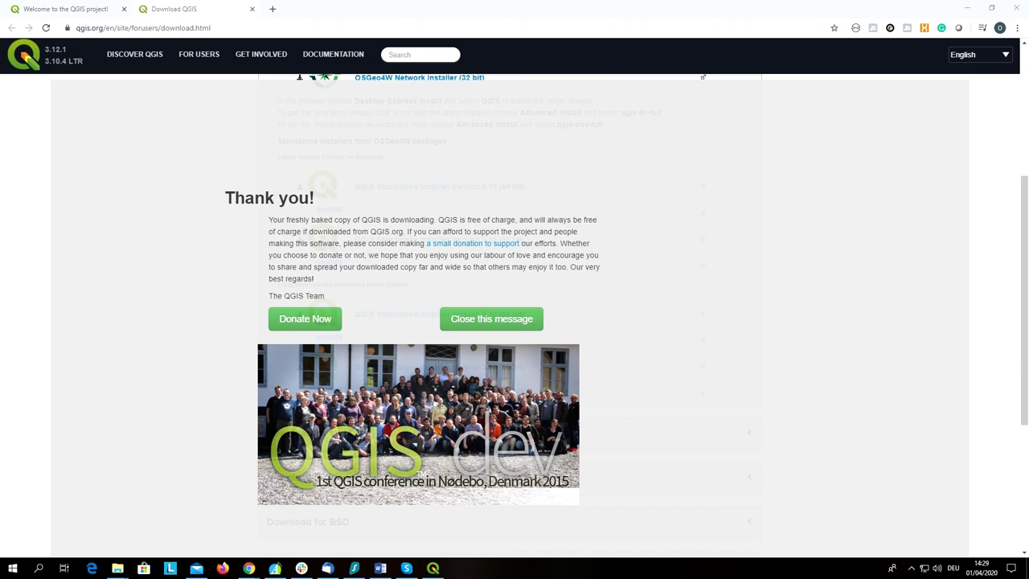
Find QGIS Desktop 3.10.4 in the Start menu and launch it.
left_click(12, 568)
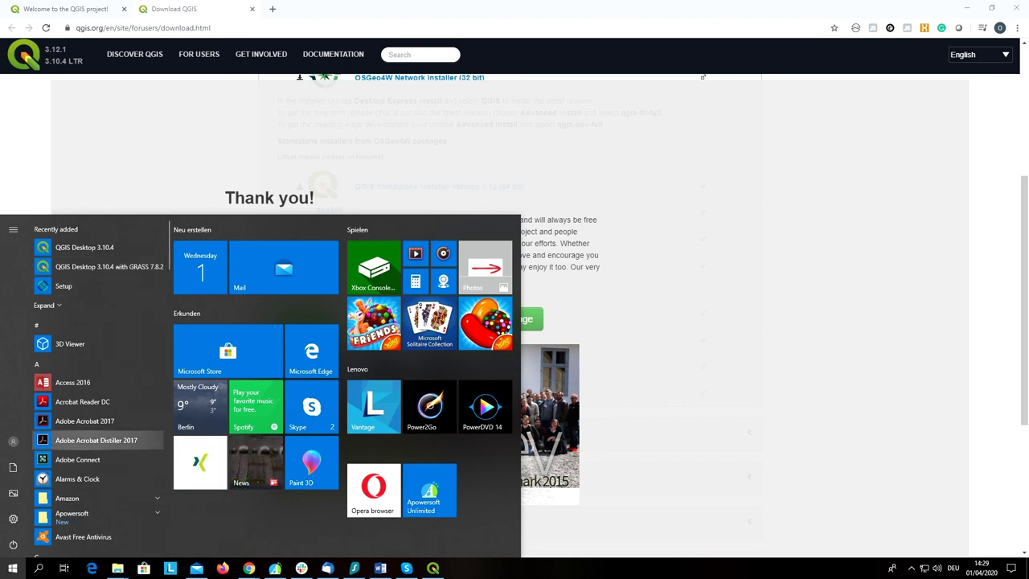
left_click(38, 569)
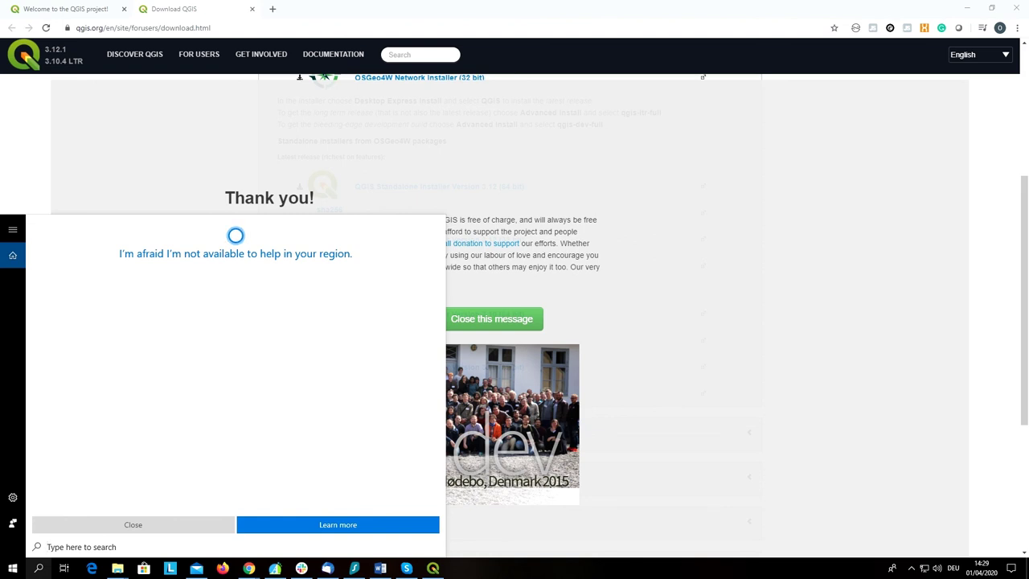
type("qgis")
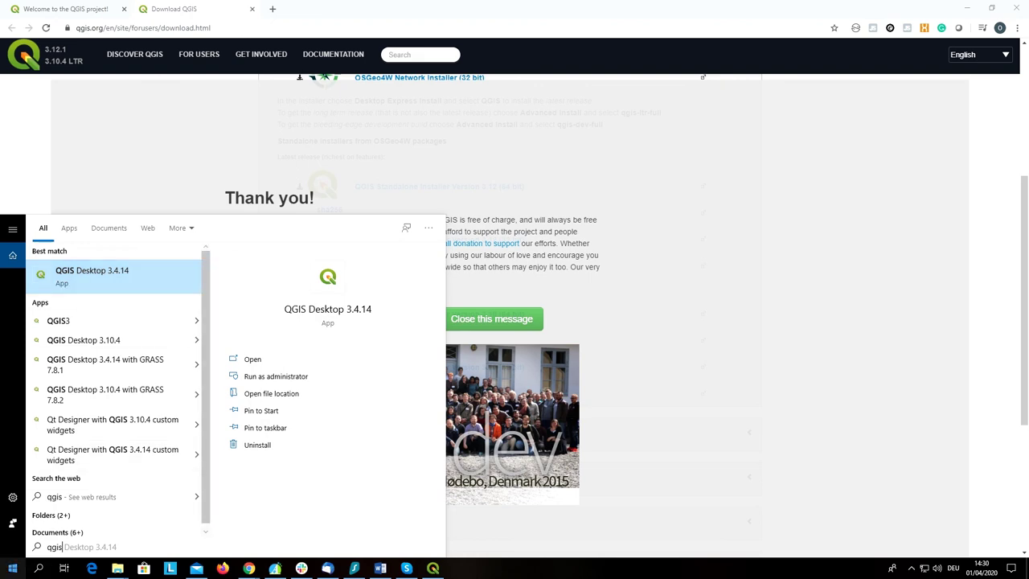
left_click(12, 568)
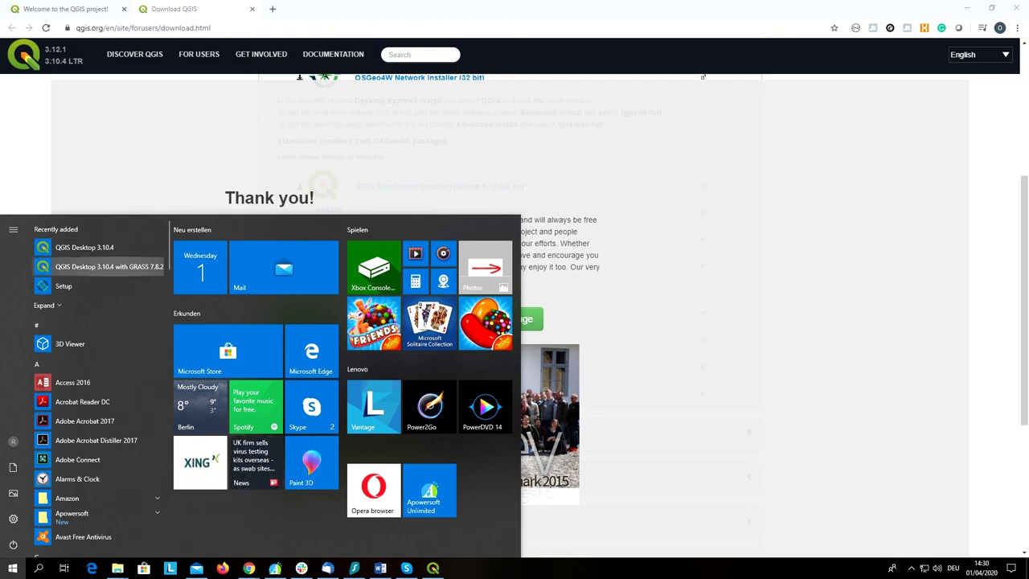
left_click(105, 266)
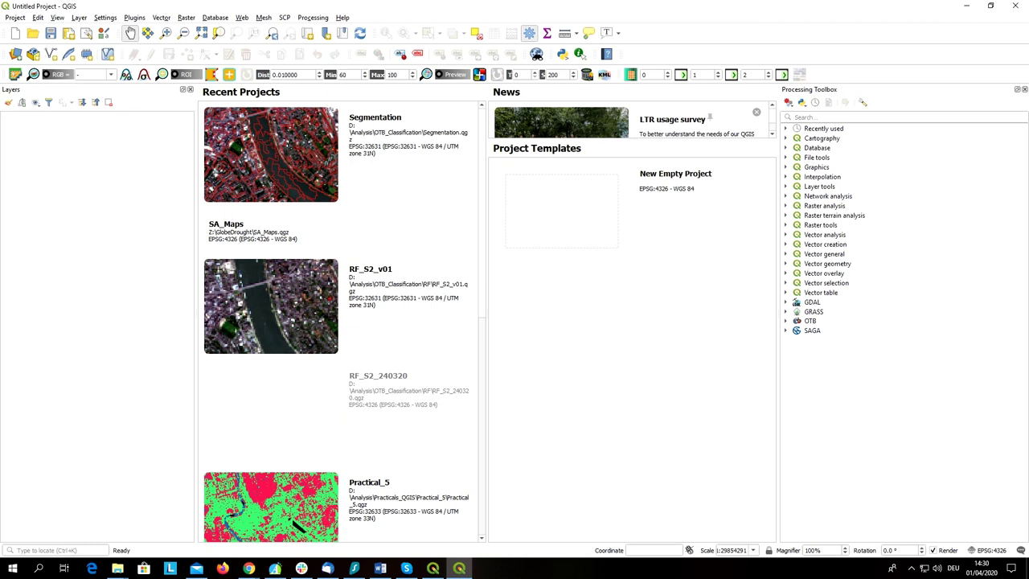
Hide the Processing Toolbox panel using its toolbar button.
left_click(1024, 90)
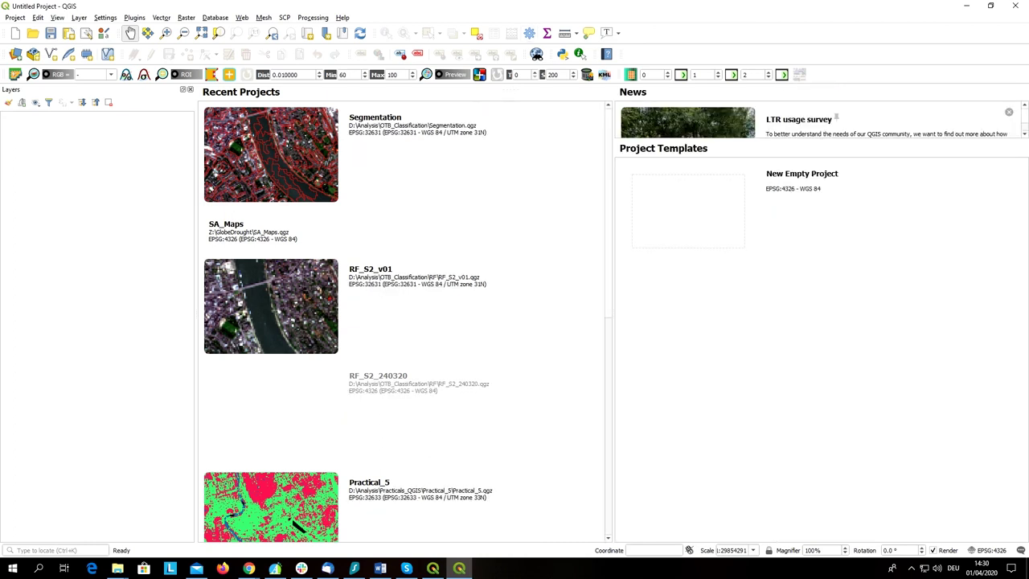